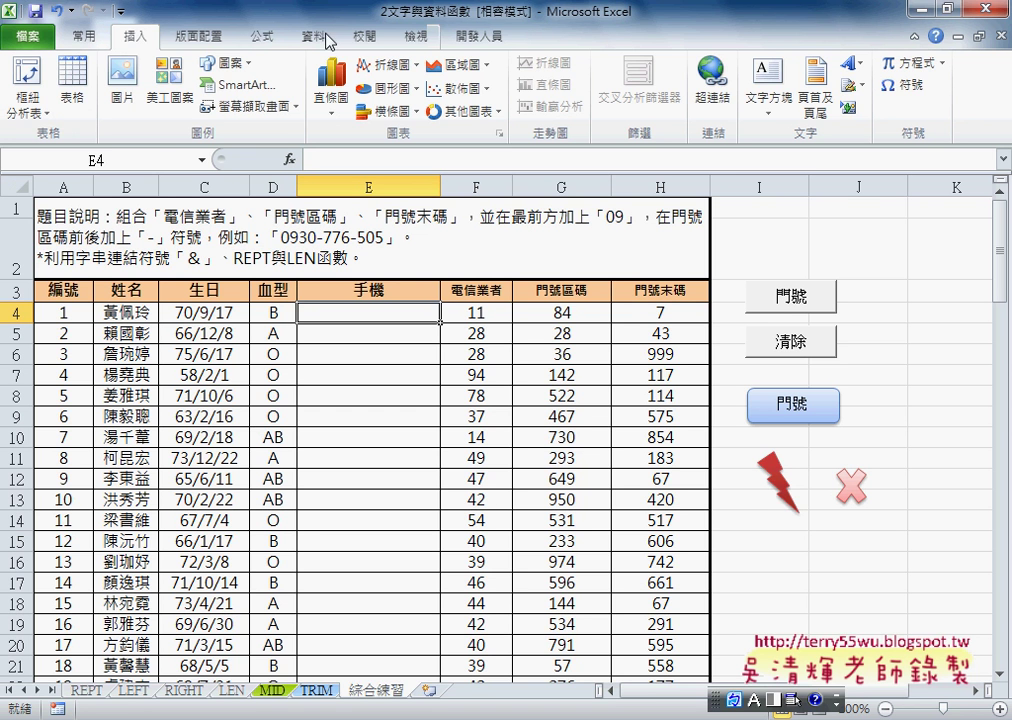
Choose Save As from the File menu for 2文字與資料函數, still in Excel 97-2003 format
{"action": "left_click", "coordinate": [24, 38]}
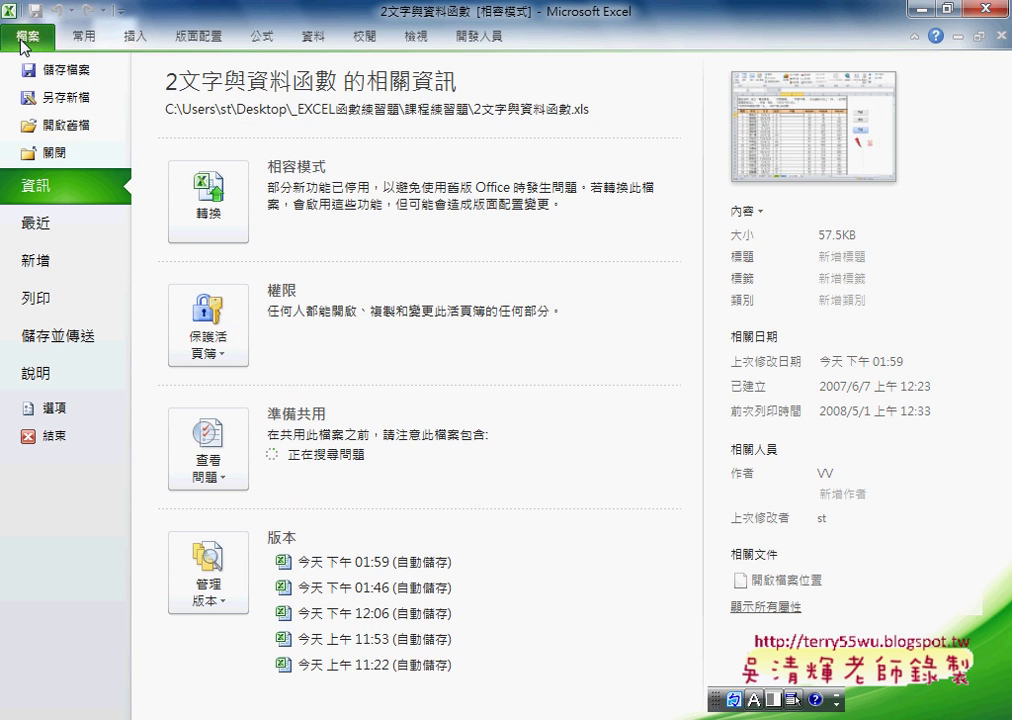
{"action": "left_click", "coordinate": [55, 100]}
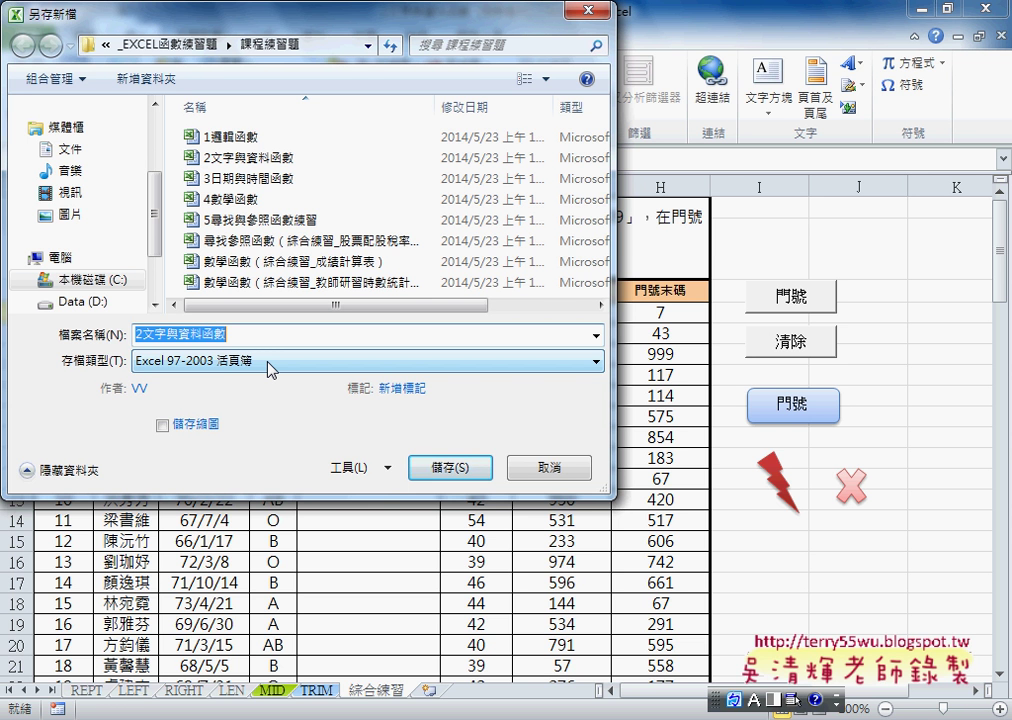
Review the macro-enabled and 97-2003 formats in the file-type list, then choose Excel 活頁簿
{"action": "left_click", "coordinate": [270, 370]}
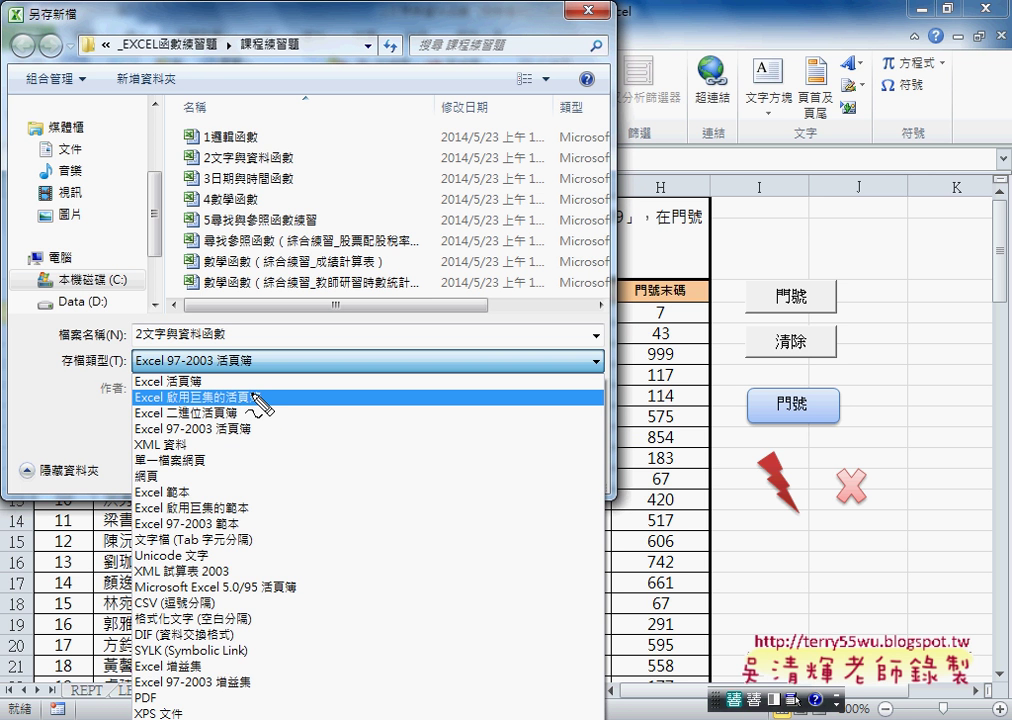
{"action": "mouse_move", "coordinate": [262, 407]}
{"action": "left_mouse_down"}
{"action": "mouse_move", "coordinate": [130, 409]}
{"action": "mouse_move", "coordinate": [128, 398]}
{"action": "mouse_move", "coordinate": [221, 390]}
{"action": "mouse_move", "coordinate": [268, 397]}
{"action": "mouse_move", "coordinate": [268, 410]}
{"action": "left_mouse_up"}
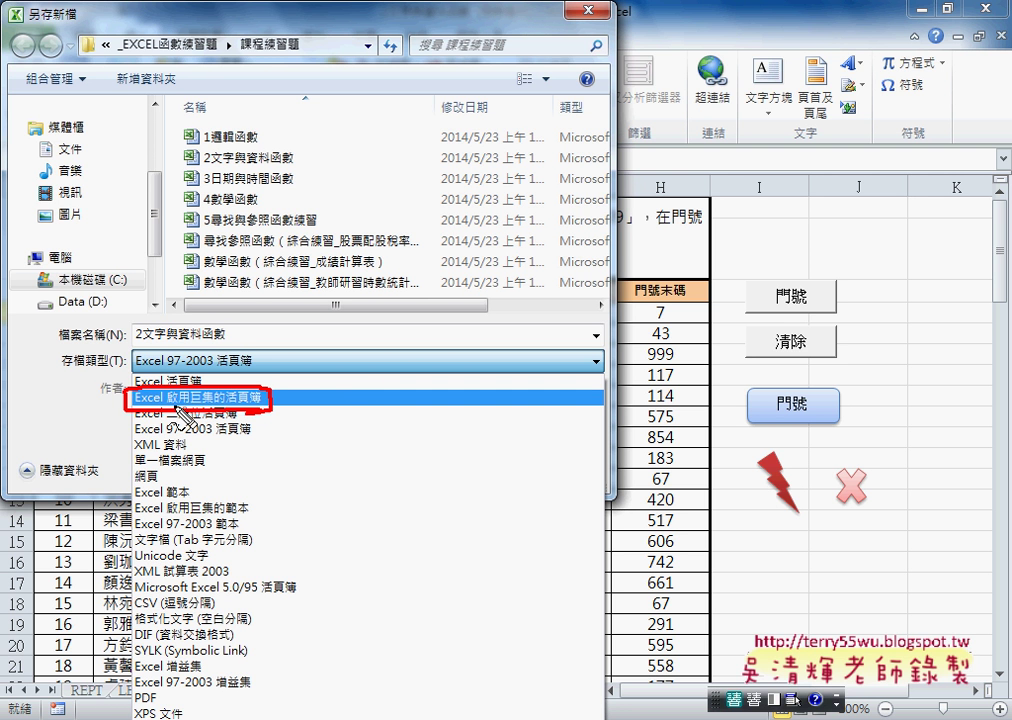
{"action": "left_click_drag", "start_coordinate": [258, 427], "coordinate": [268, 428]}
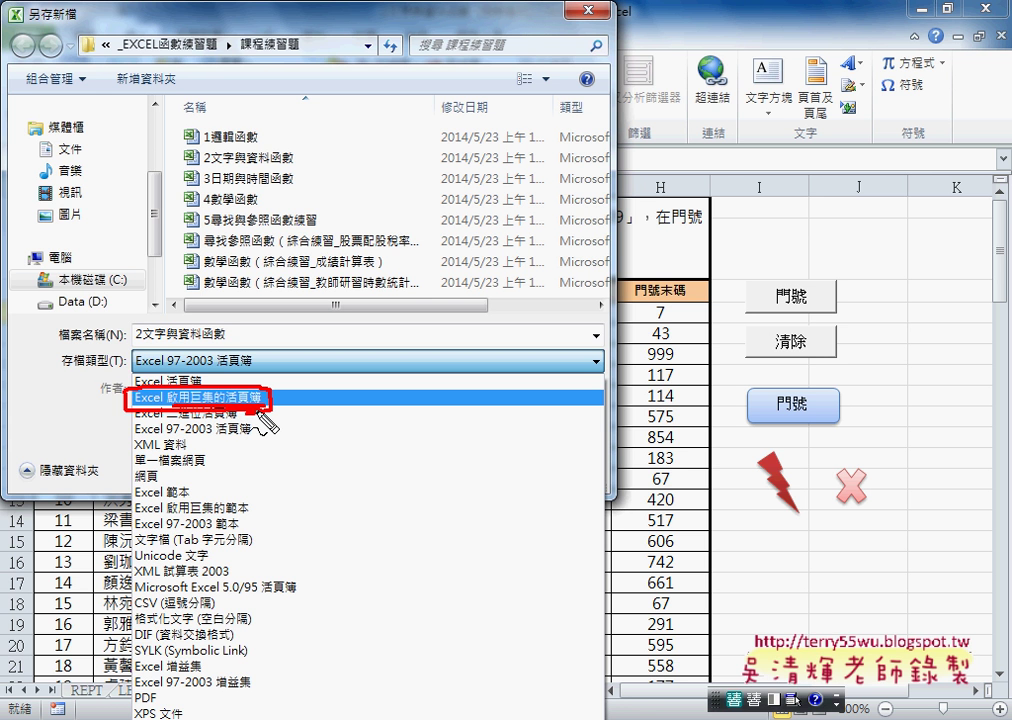
{"action": "key", "text": "Escape"}
{"action": "left_click", "coordinate": [228, 361]}
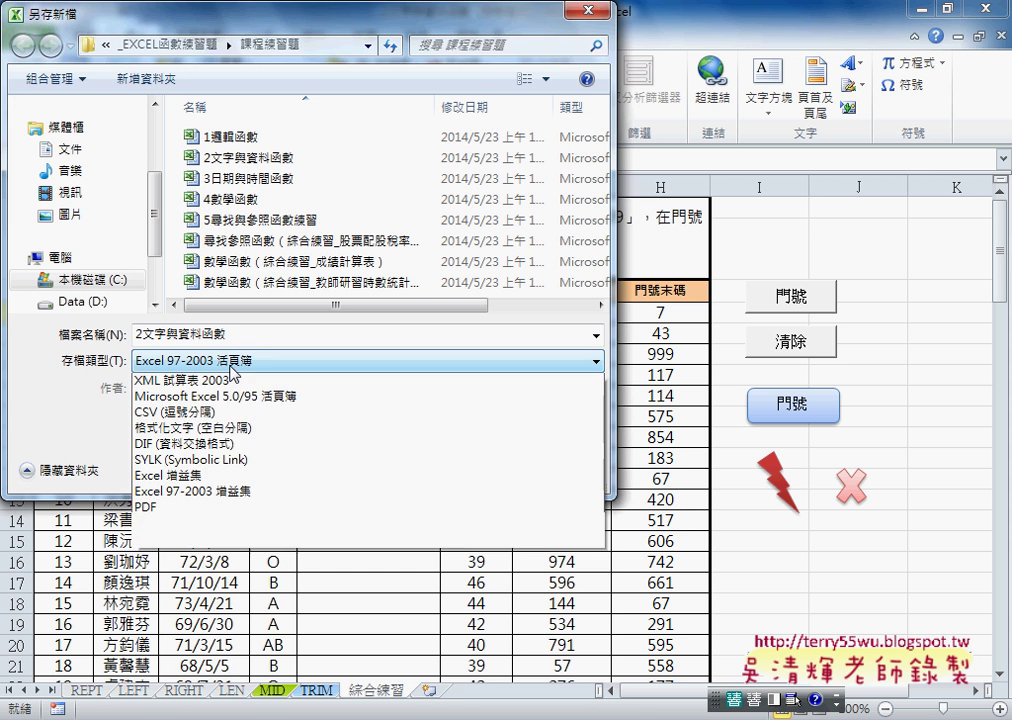
{"action": "left_click", "coordinate": [232, 382]}
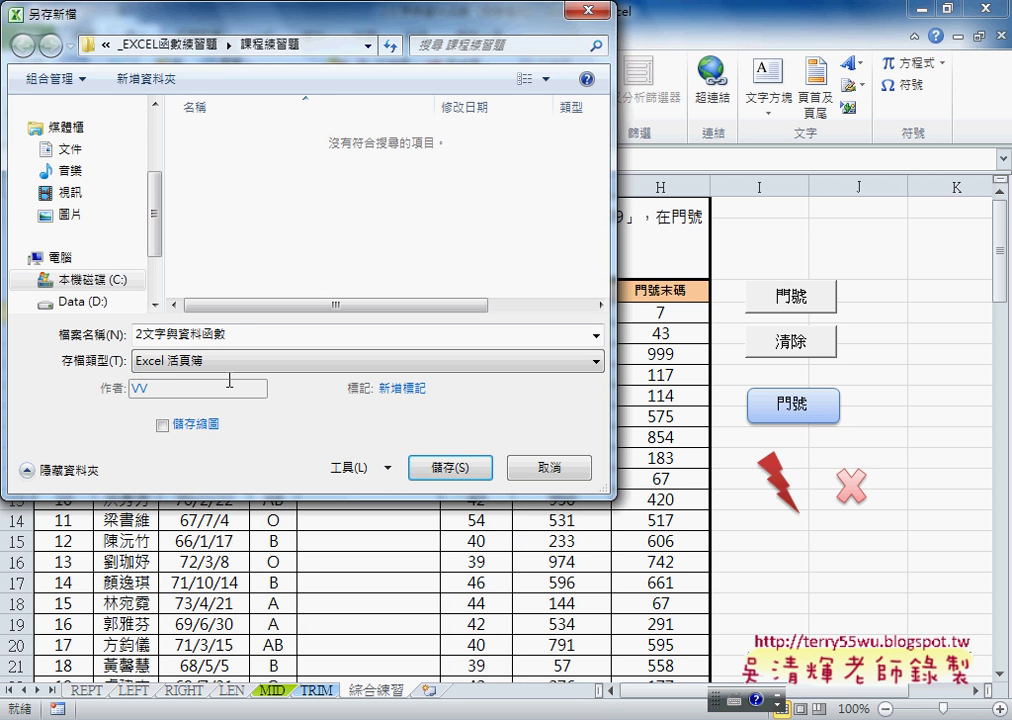
{"action": "left_click", "coordinate": [443, 470]}
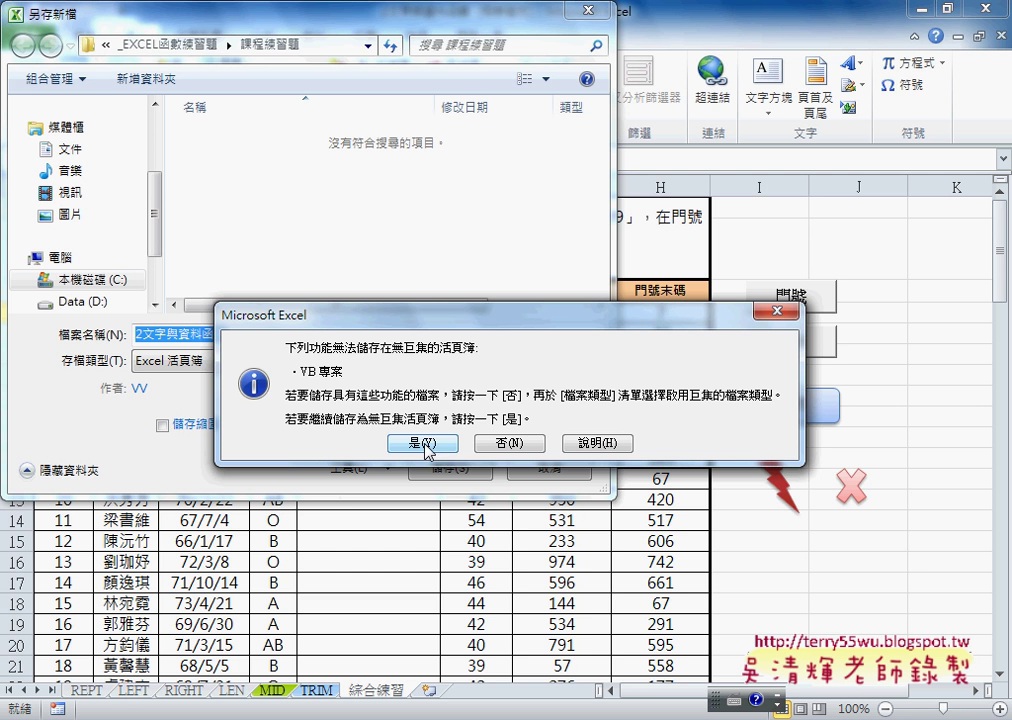
{"action": "left_click", "coordinate": [517, 444]}
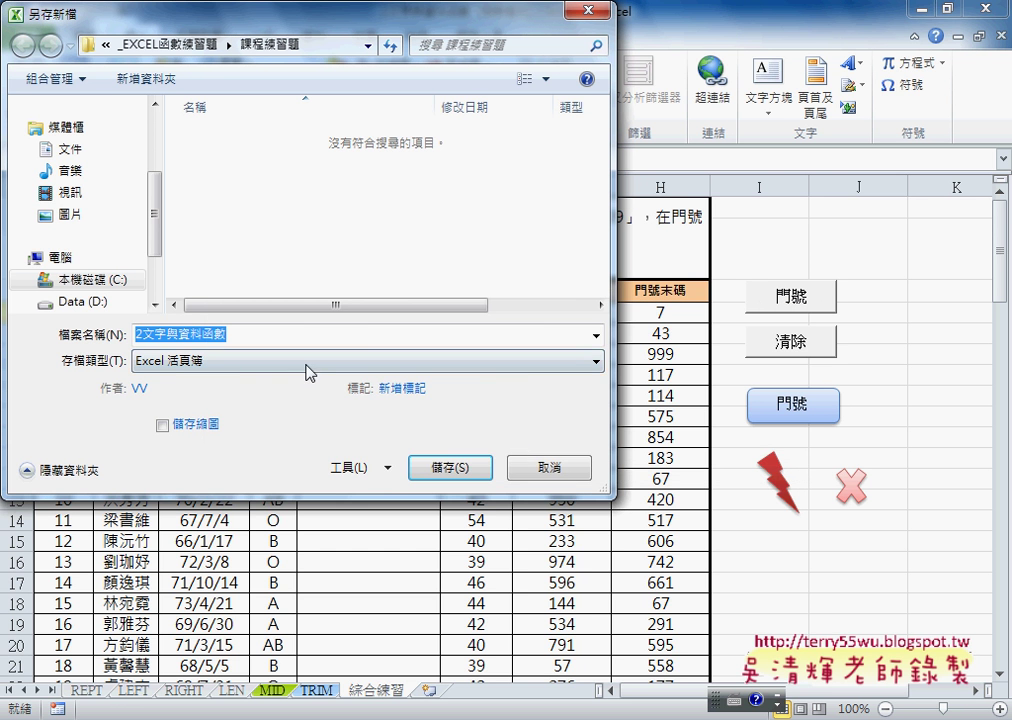
Change the file type to Excel 啟用巨集的活頁簿 and save the copy
{"action": "left_click", "coordinate": [299, 365]}
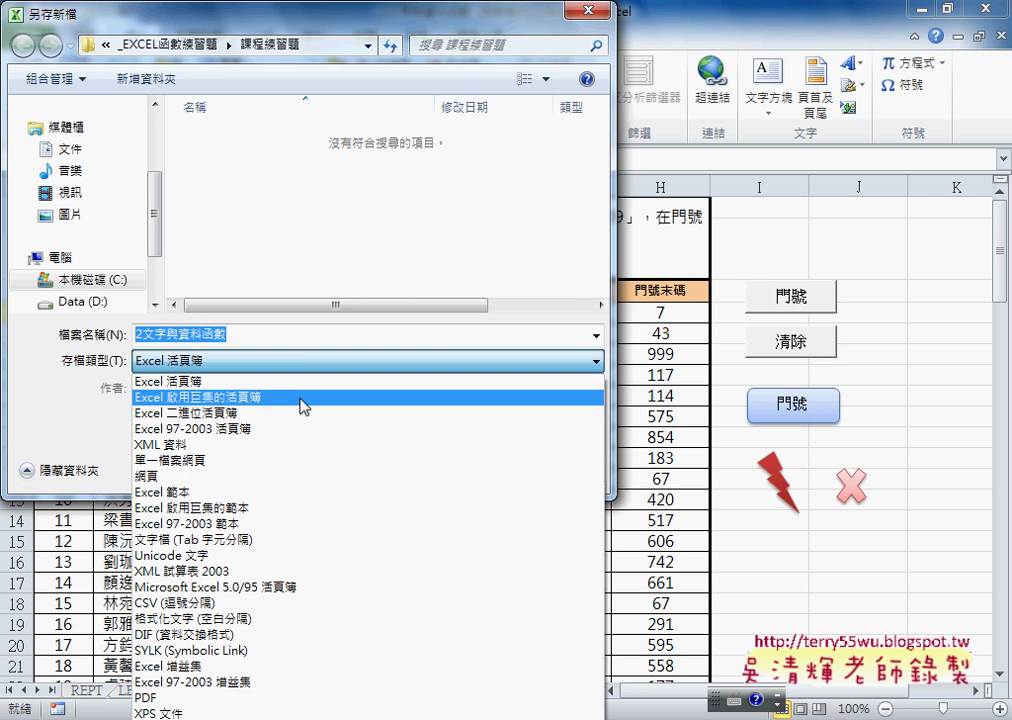
{"action": "left_click", "coordinate": [301, 398]}
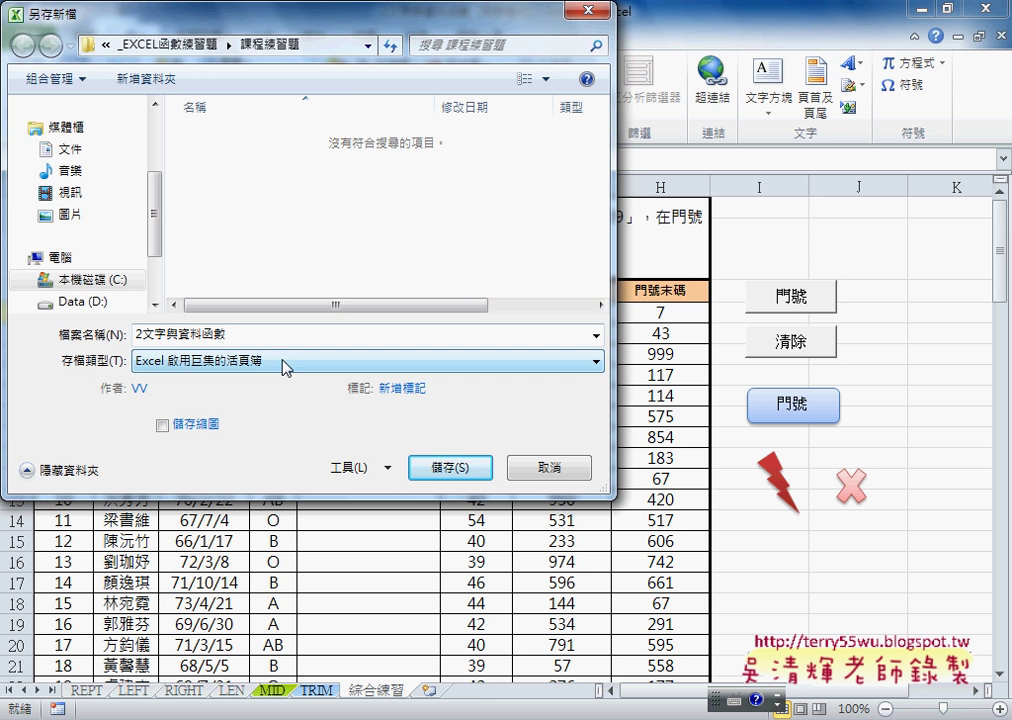
{"action": "left_click", "coordinate": [462, 472]}
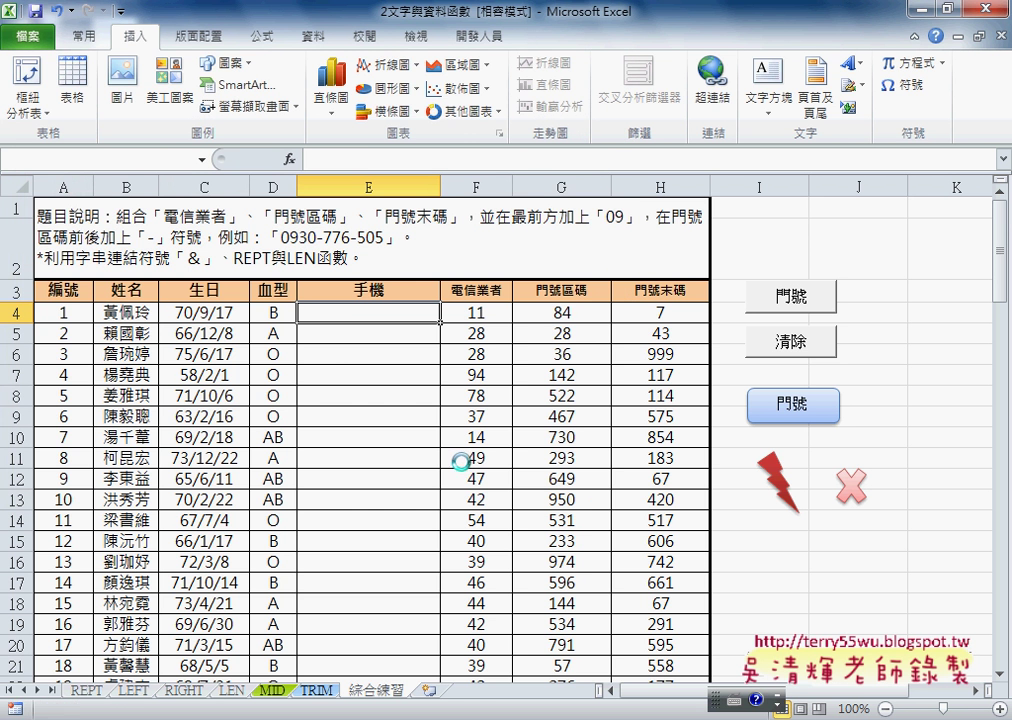
{"action": "left_click", "coordinate": [921, 10]}
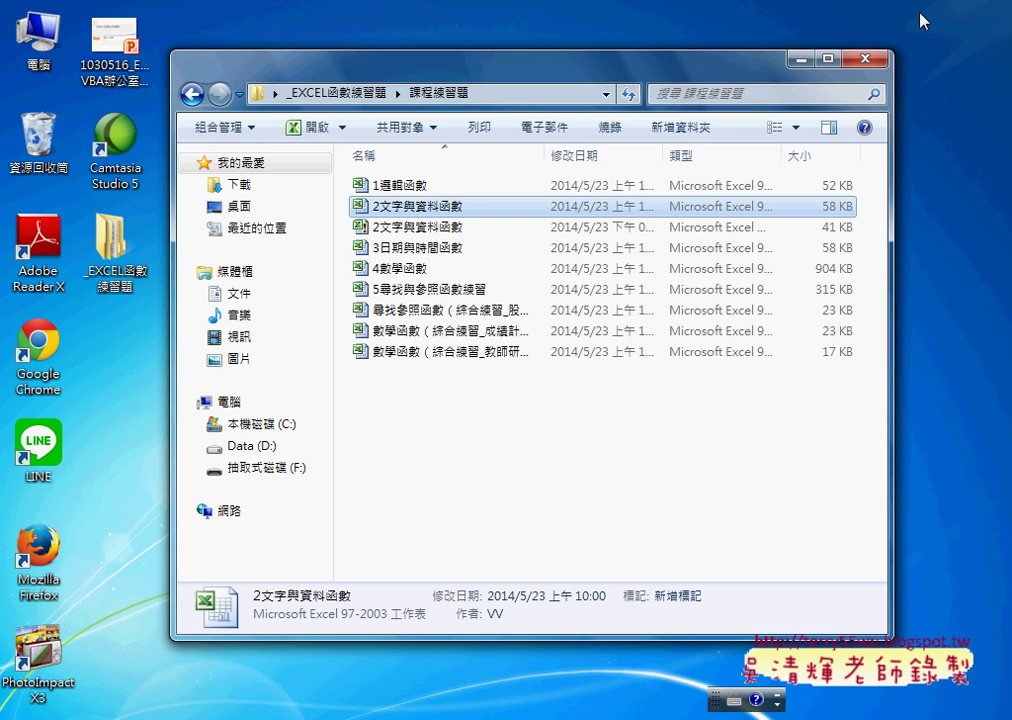
{"action": "left_click", "coordinate": [457, 228]}
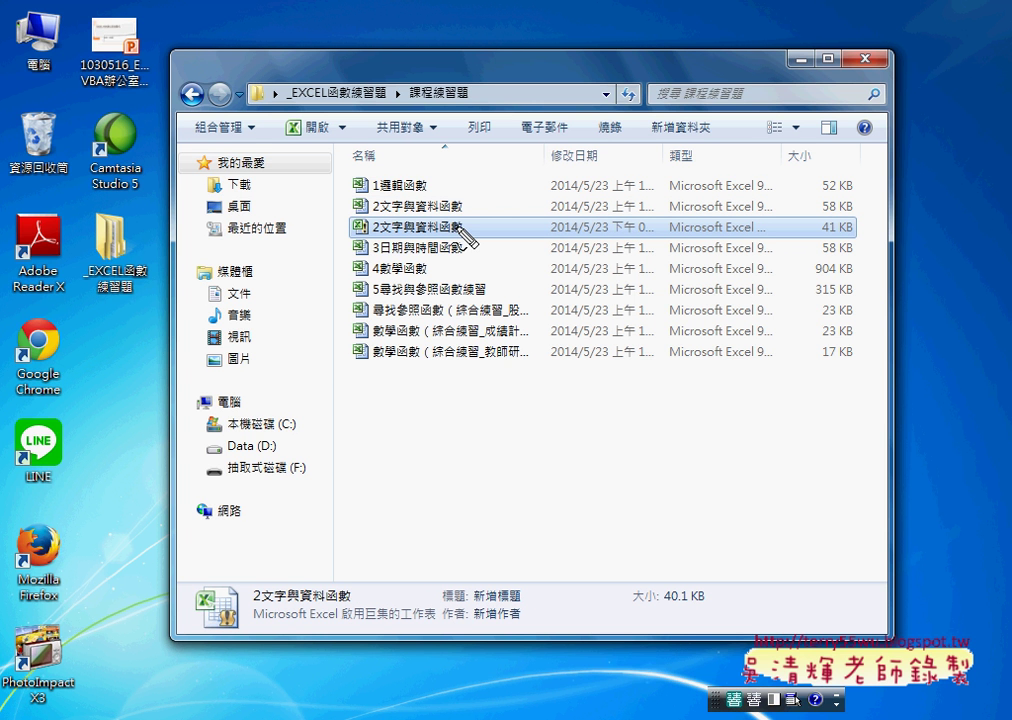
{"action": "left_click", "coordinate": [464, 234]}
{"action": "mouse_move", "coordinate": [462, 215]}
{"action": "left_mouse_down"}
{"action": "mouse_move", "coordinate": [348, 215]}
{"action": "mouse_move", "coordinate": [468, 210]}
{"action": "mouse_move", "coordinate": [345, 224]}
{"action": "left_mouse_up"}
{"action": "left_click_drag", "start_coordinate": [410, 218], "coordinate": [463, 226]}
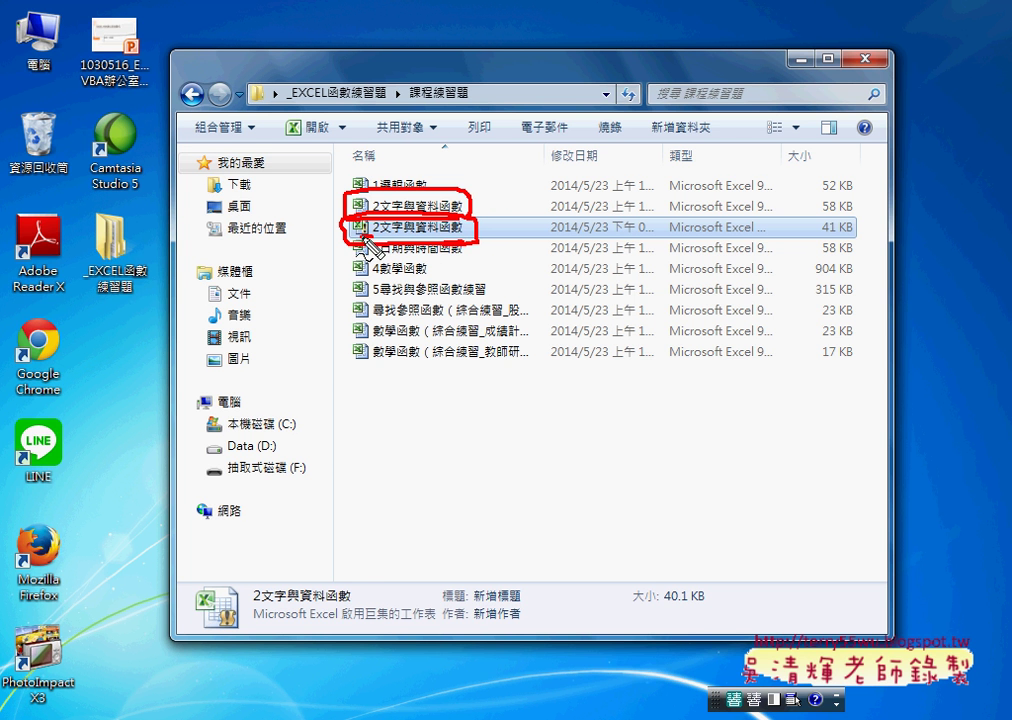
{"action": "mouse_move", "coordinate": [360, 240]}
{"action": "left_mouse_down"}
{"action": "mouse_move", "coordinate": [525, 238]}
{"action": "mouse_move", "coordinate": [507, 230]}
{"action": "left_mouse_up"}
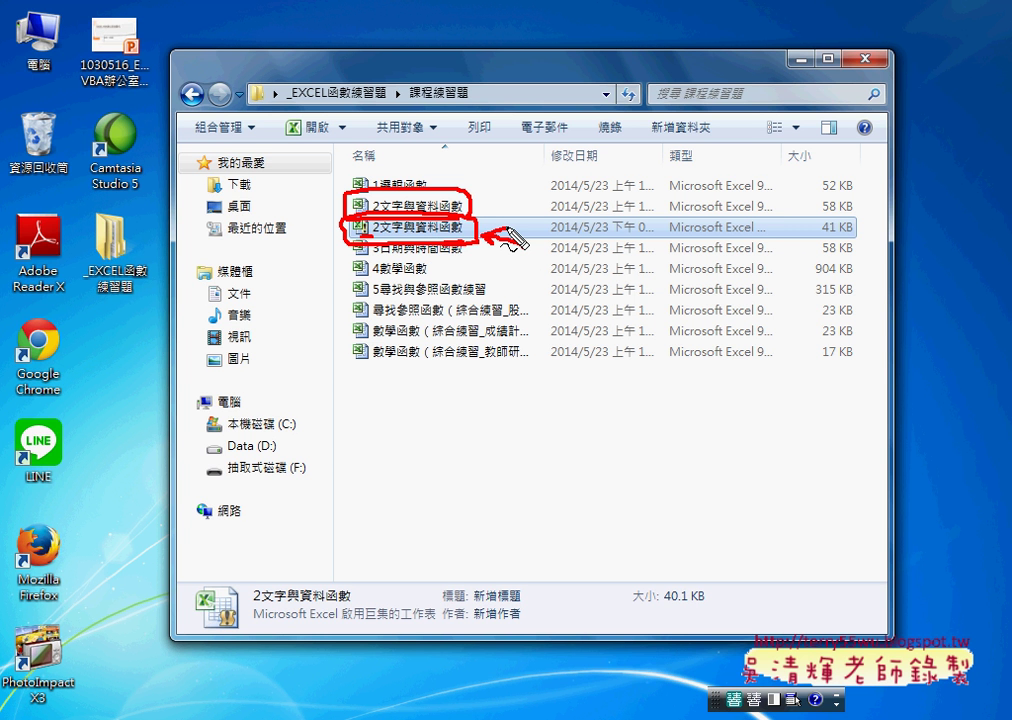
{"action": "key", "text": "Escape"}
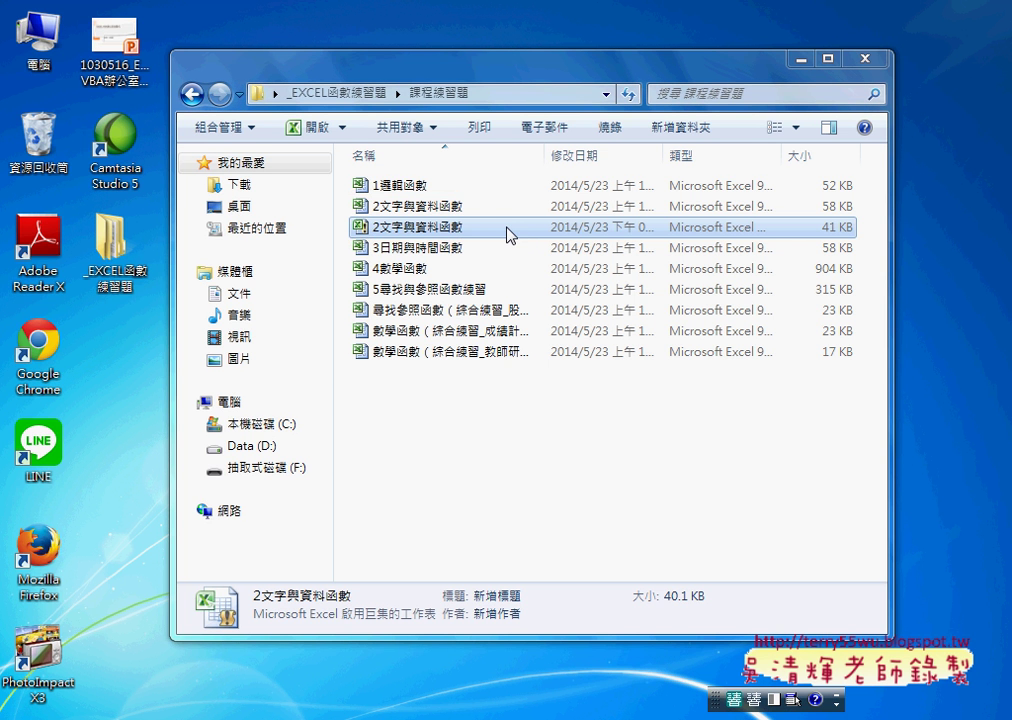
Open 1邏輯函數, enable editing, and browse the sheets, ending on the IF sheet
{"action": "double_click", "coordinate": [412, 186]}
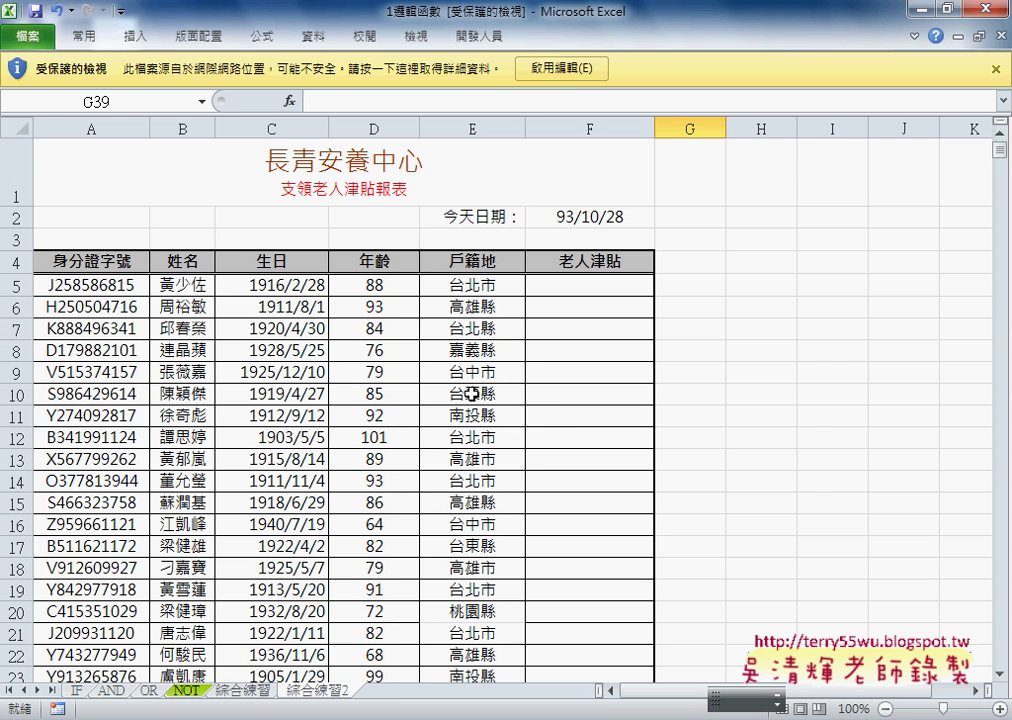
{"action": "left_click", "coordinate": [572, 76]}
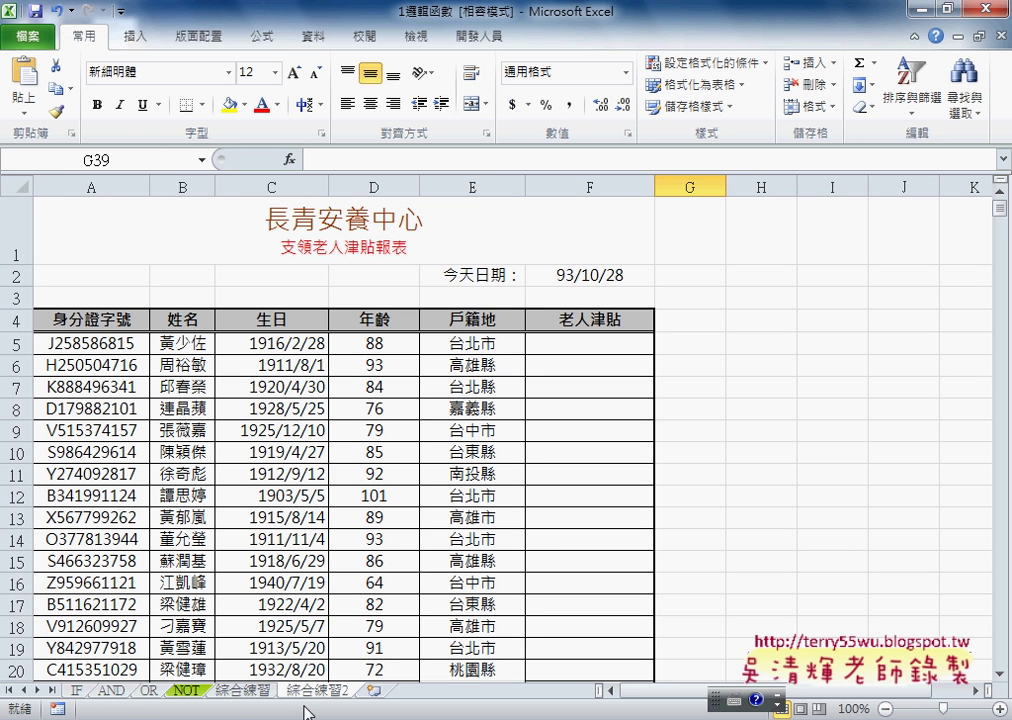
{"action": "left_click", "coordinate": [243, 692]}
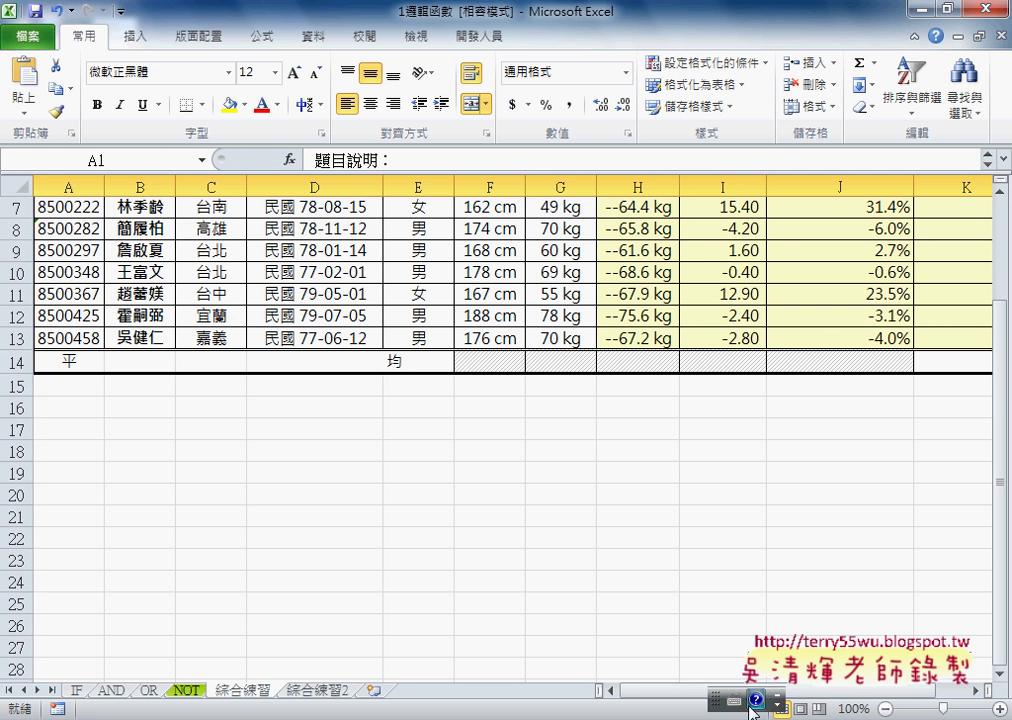
{"action": "left_click", "coordinate": [74, 691]}
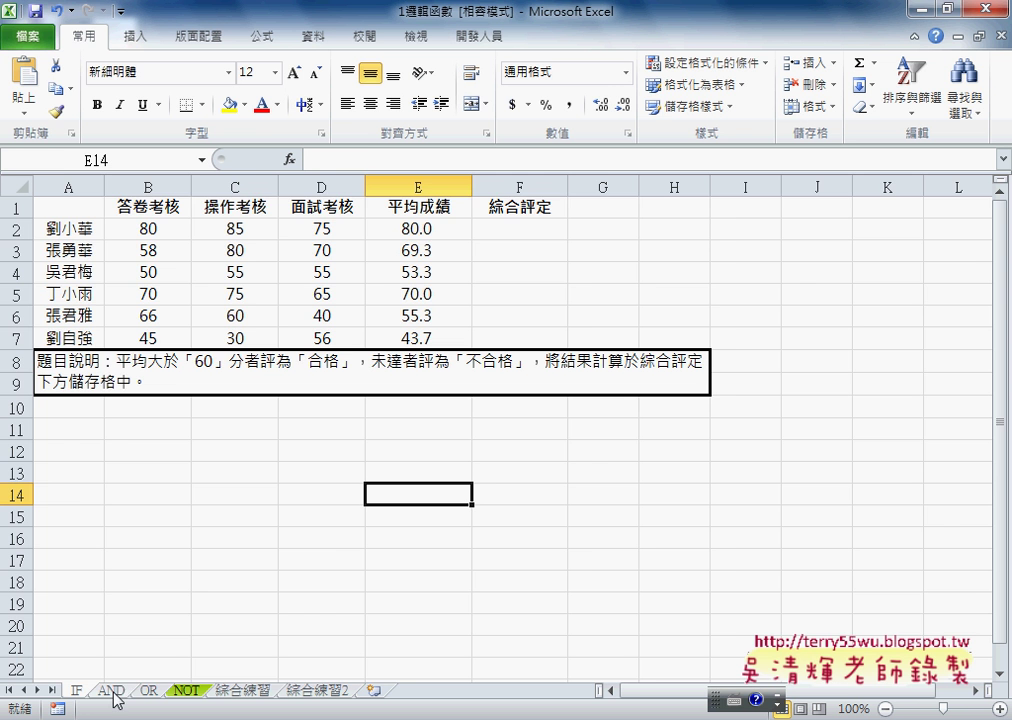
{"action": "left_click", "coordinate": [111, 691]}
{"action": "left_click", "coordinate": [148, 691]}
{"action": "left_click", "coordinate": [179, 692]}
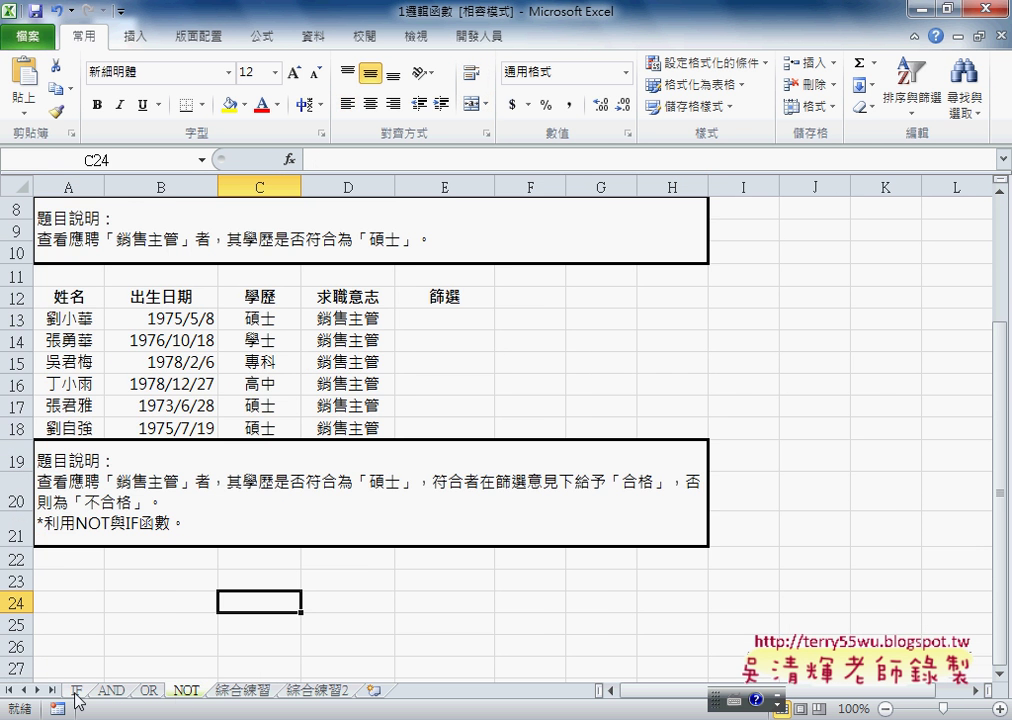
{"action": "left_click", "coordinate": [74, 691]}
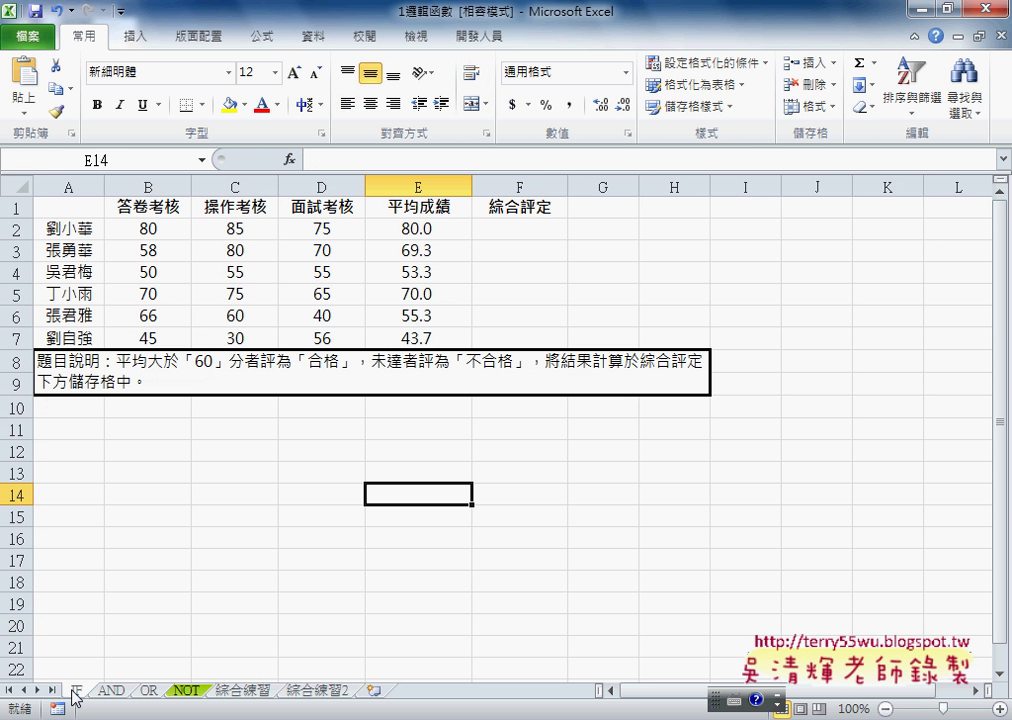
{"action": "left_click", "coordinate": [521, 231]}
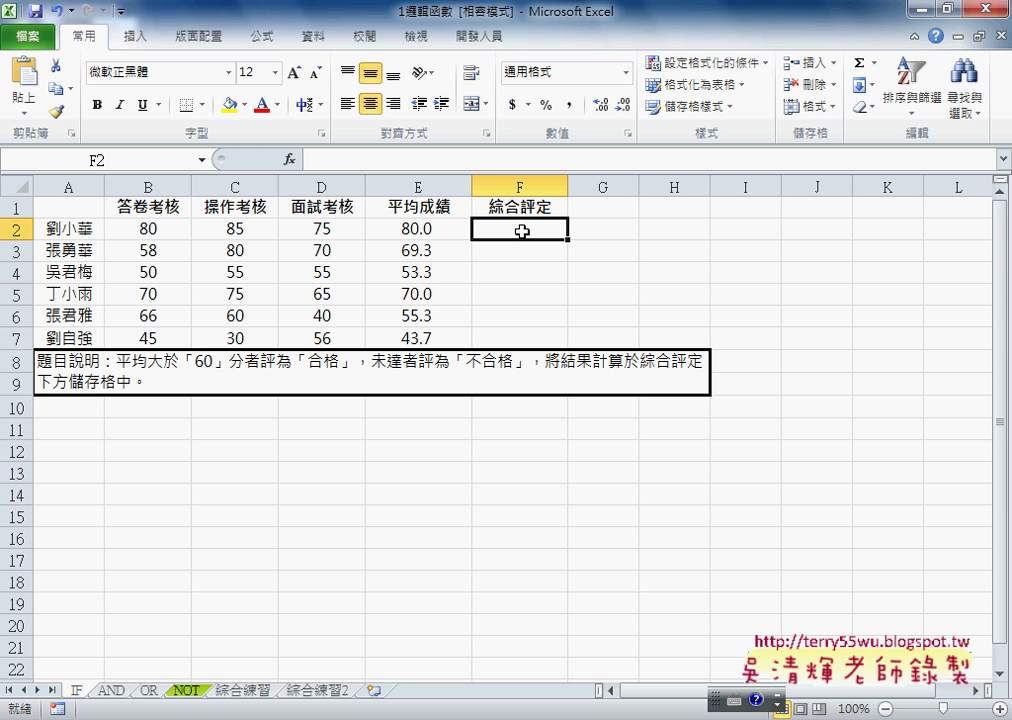
{"action": "left_click", "coordinate": [601, 209]}
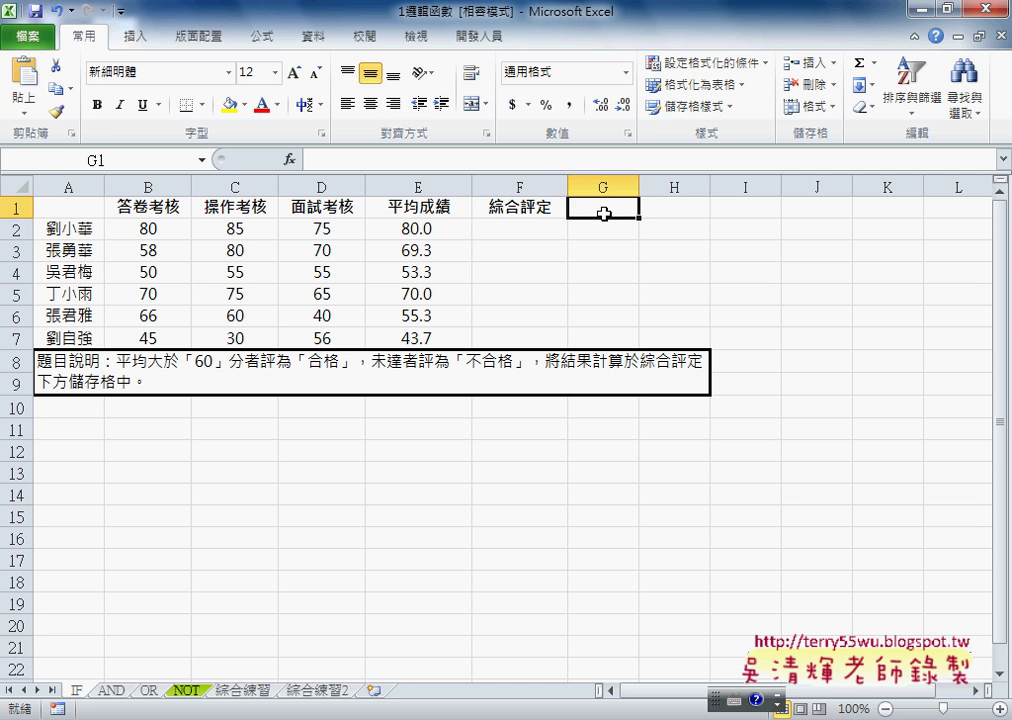
{"action": "left_click", "coordinate": [704, 213]}
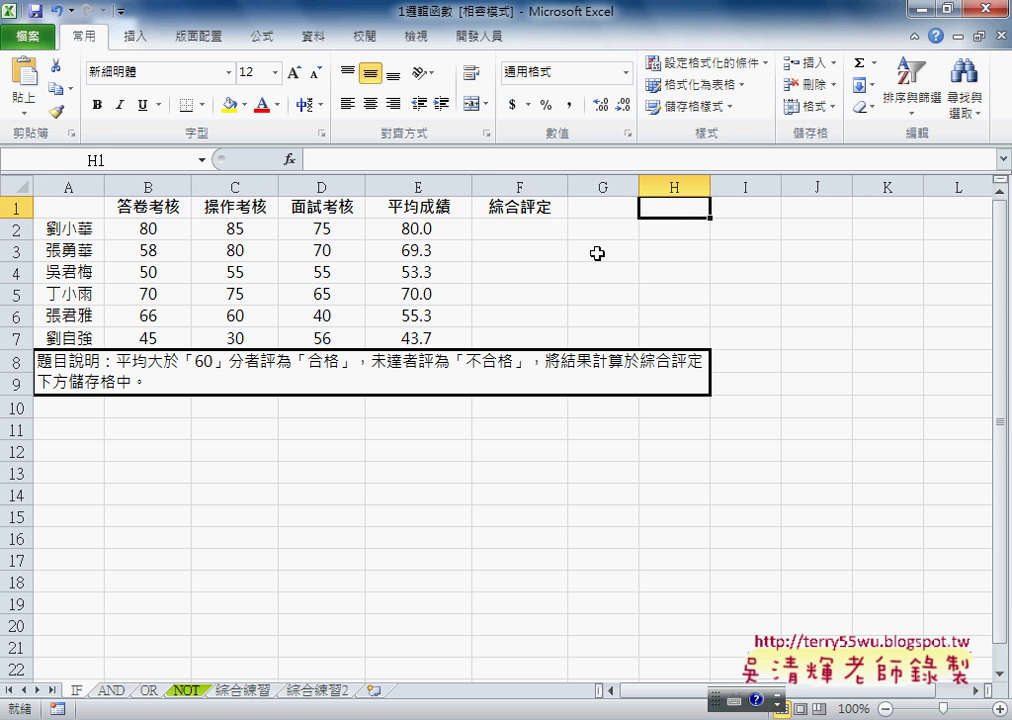
{"action": "left_click", "coordinate": [534, 233]}
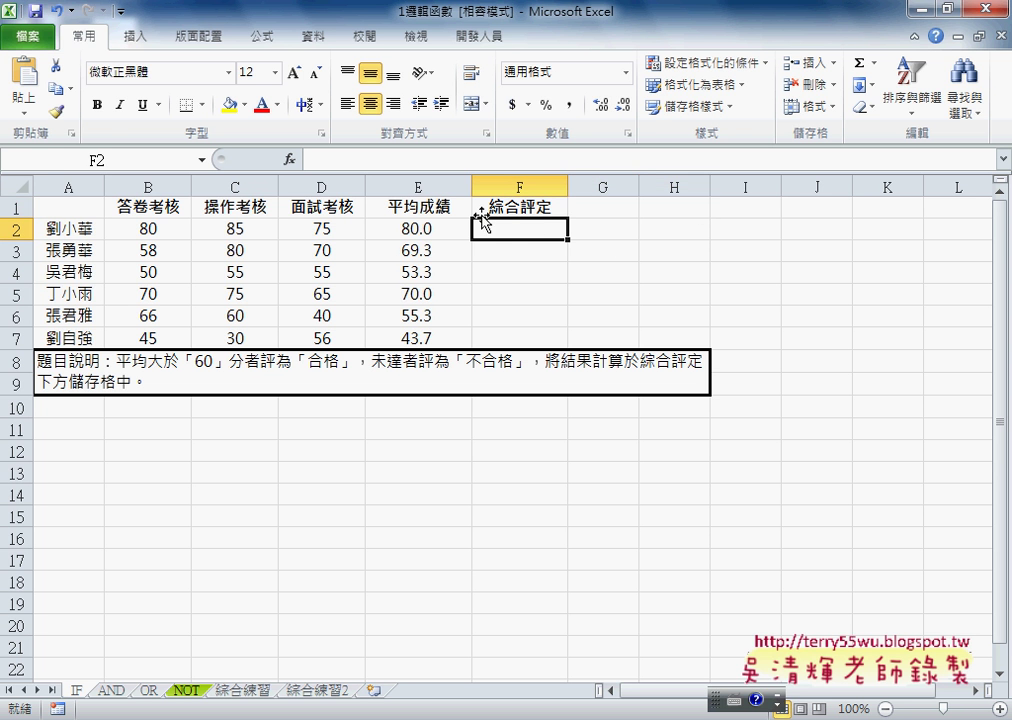
Insert the IF function from the 邏輯 category into cell F2
{"action": "left_click", "coordinate": [289, 159]}
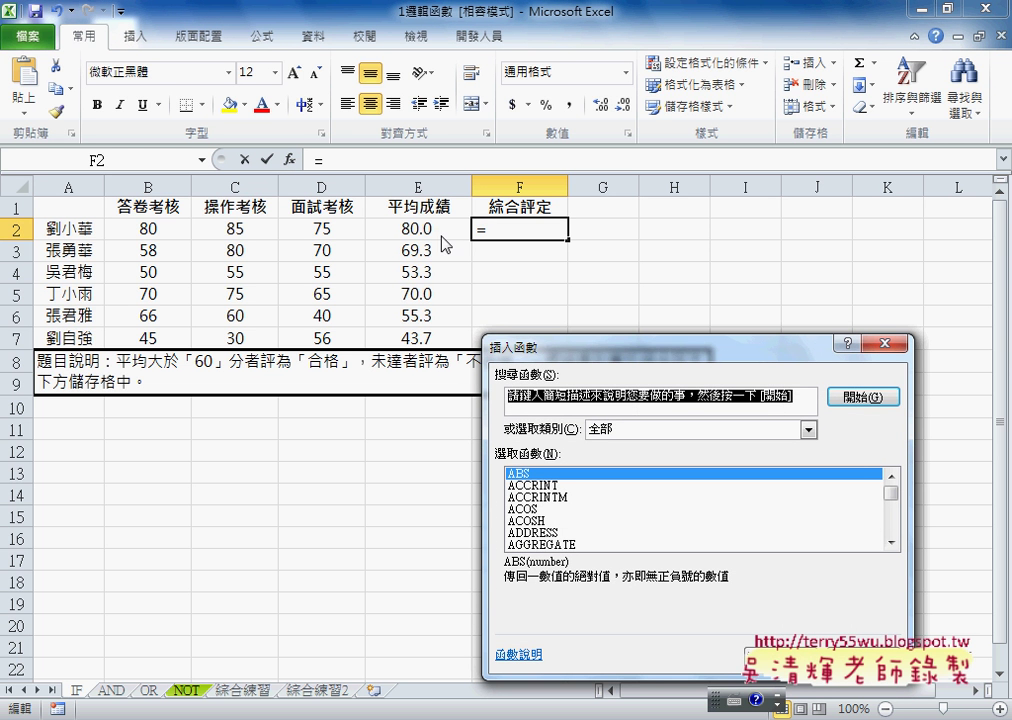
{"action": "left_click_drag", "start_coordinate": [558, 347], "coordinate": [367, 287]}
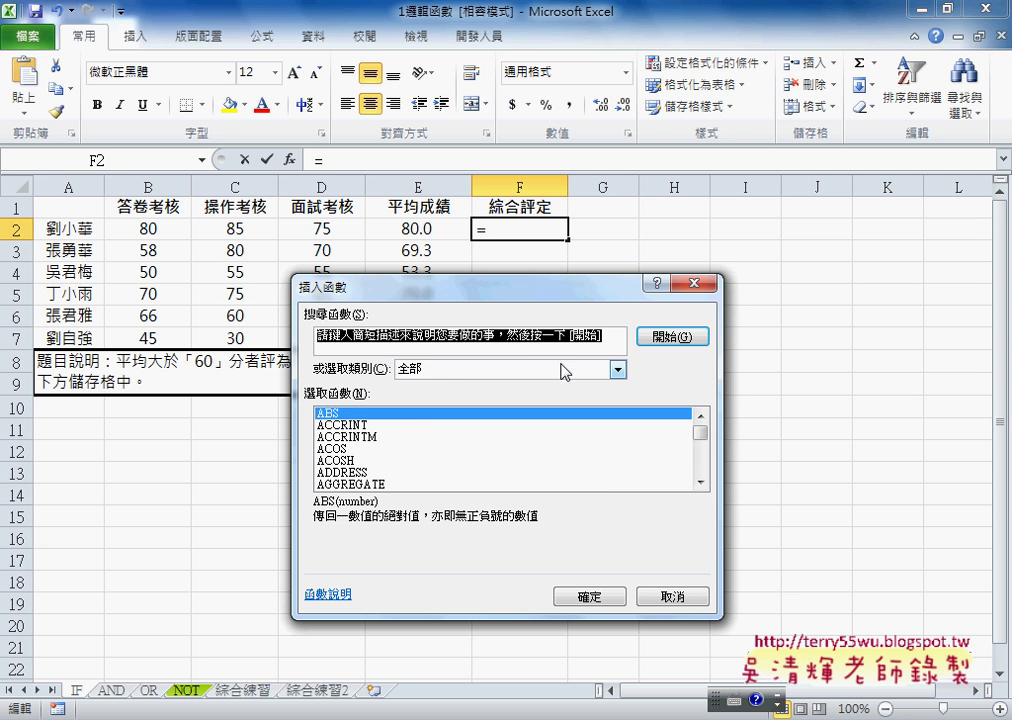
{"action": "left_click", "coordinate": [617, 368]}
{"action": "left_click", "coordinate": [531, 492]}
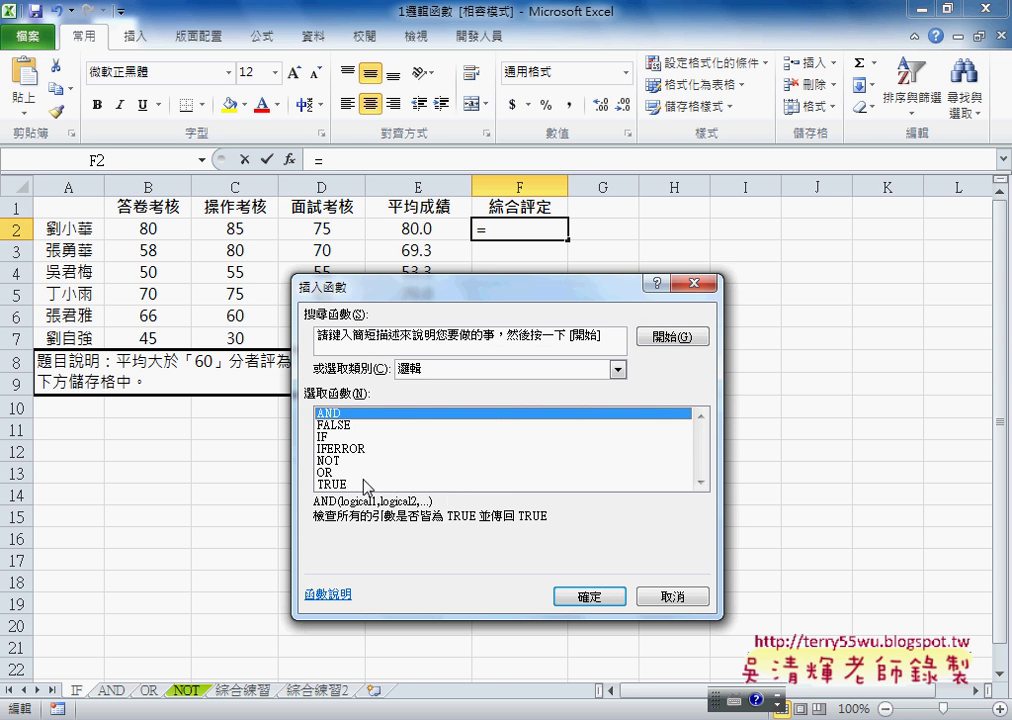
{"action": "left_click", "coordinate": [330, 437]}
Enter the IF condition E2>=60 in the function arguments
{"action": "left_click", "coordinate": [598, 598]}
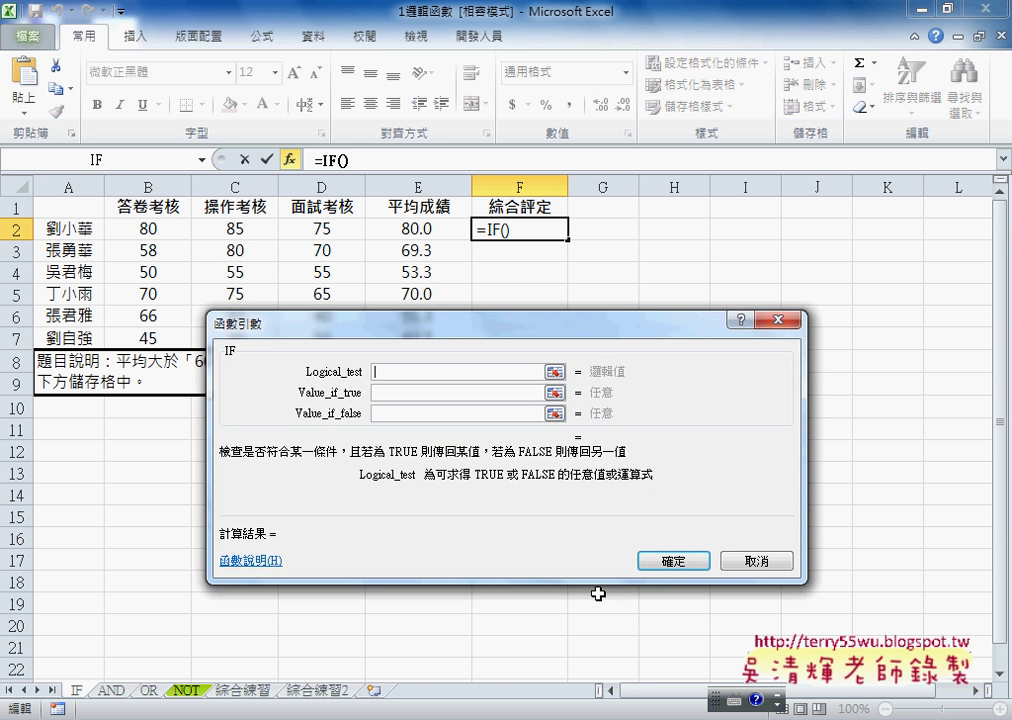
{"action": "left_click", "coordinate": [418, 229]}
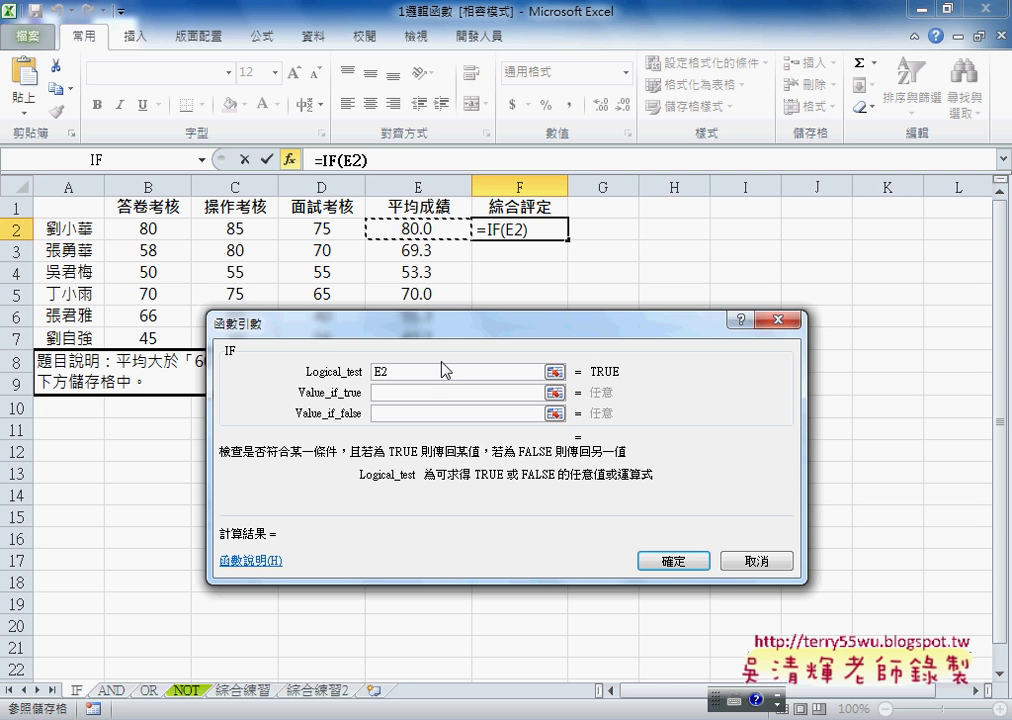
{"action": "type", "text": ">=="}
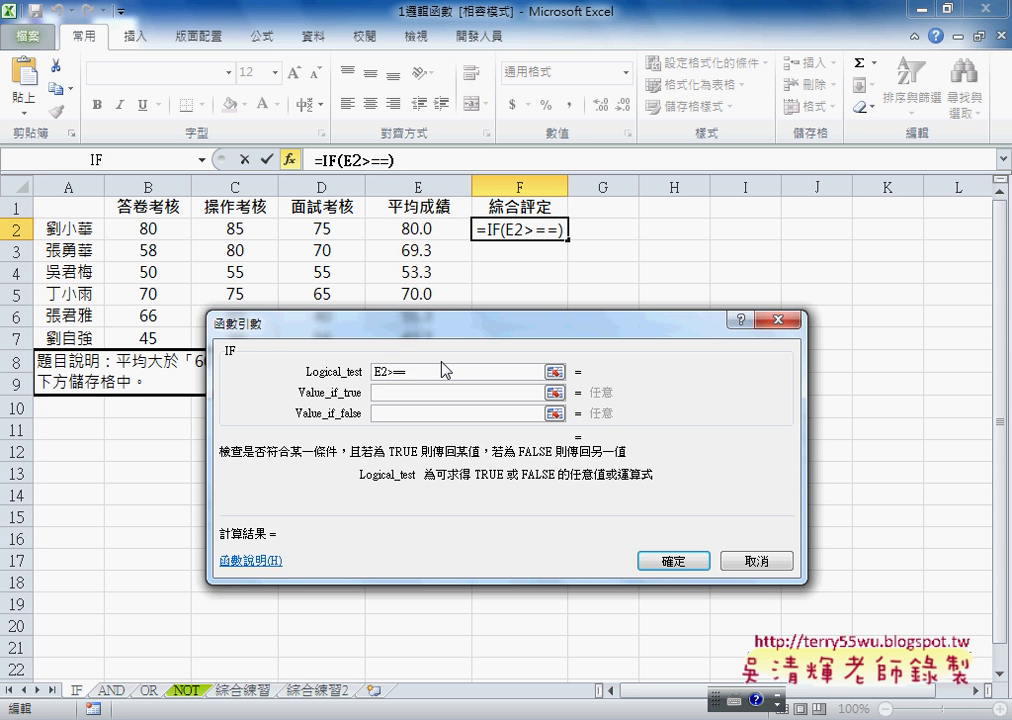
{"action": "key", "text": "BackSpace"}
{"action": "type", "text": "60"}
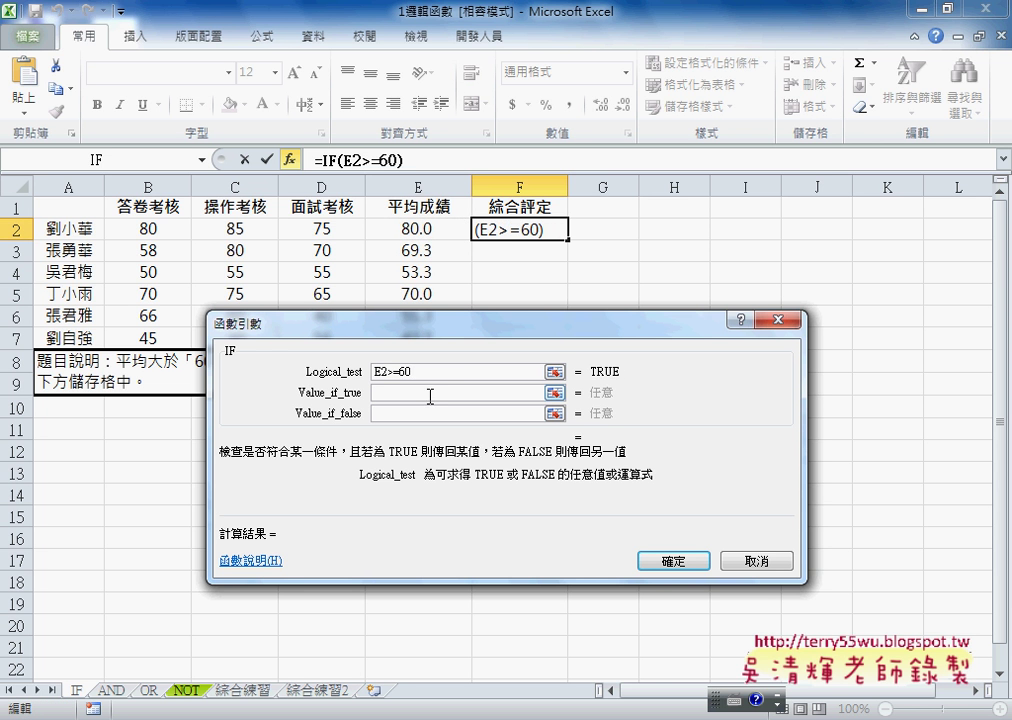
{"action": "left_click", "coordinate": [429, 393]}
{"action": "mouse_move", "coordinate": [467, 334]}
{"action": "left_mouse_down"}
{"action": "mouse_move", "coordinate": [470, 465]}
{"action": "mouse_move", "coordinate": [457, 391]}
{"action": "left_mouse_up"}
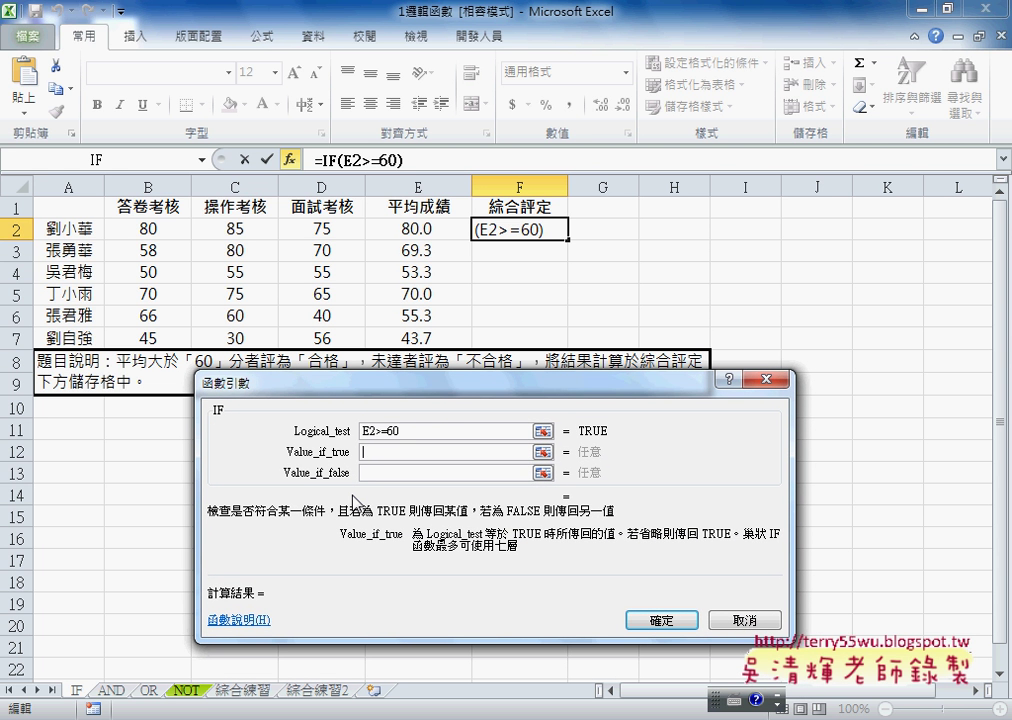
Set the results to "合格" and "不合格", confirm, and fill the formula down to F7
{"action": "key", "text": "ctrl+space"}
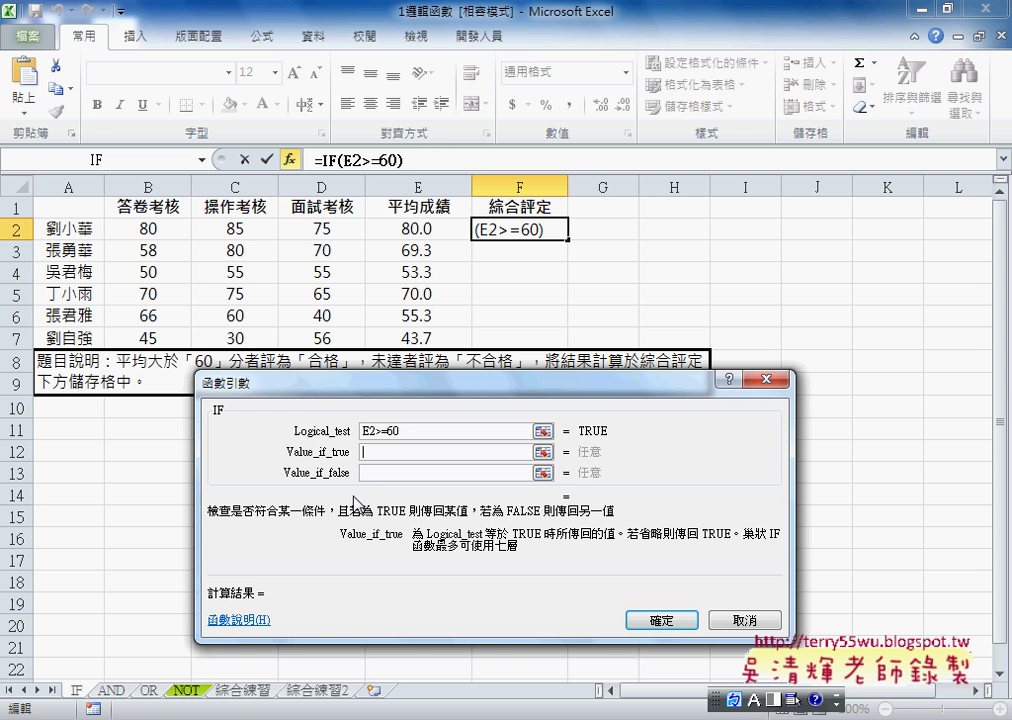
{"action": "type", "text": "和"}
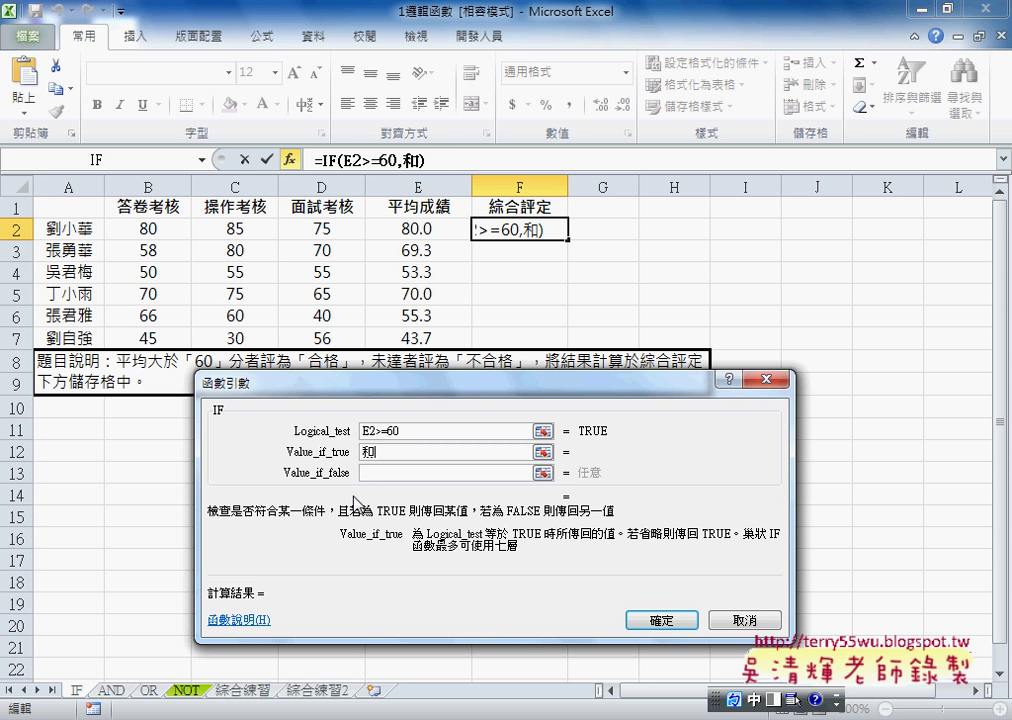
{"action": "type", "text": "格"}
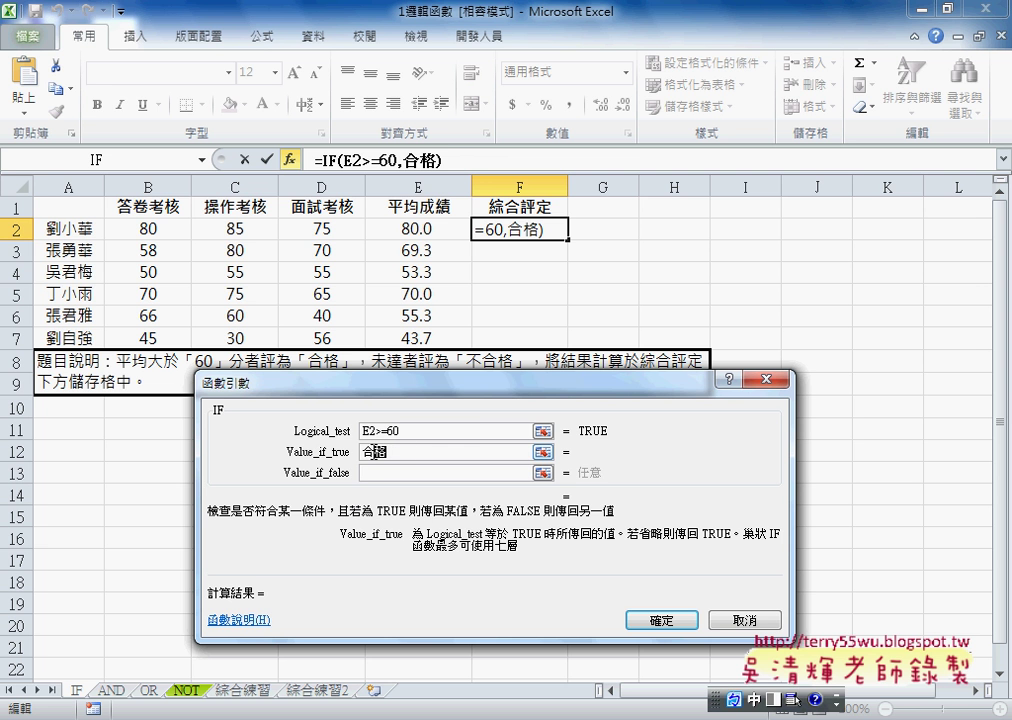
{"action": "right_click", "coordinate": [368, 452]}
{"action": "left_click", "coordinate": [405, 488]}
{"action": "left_click", "coordinate": [372, 473]}
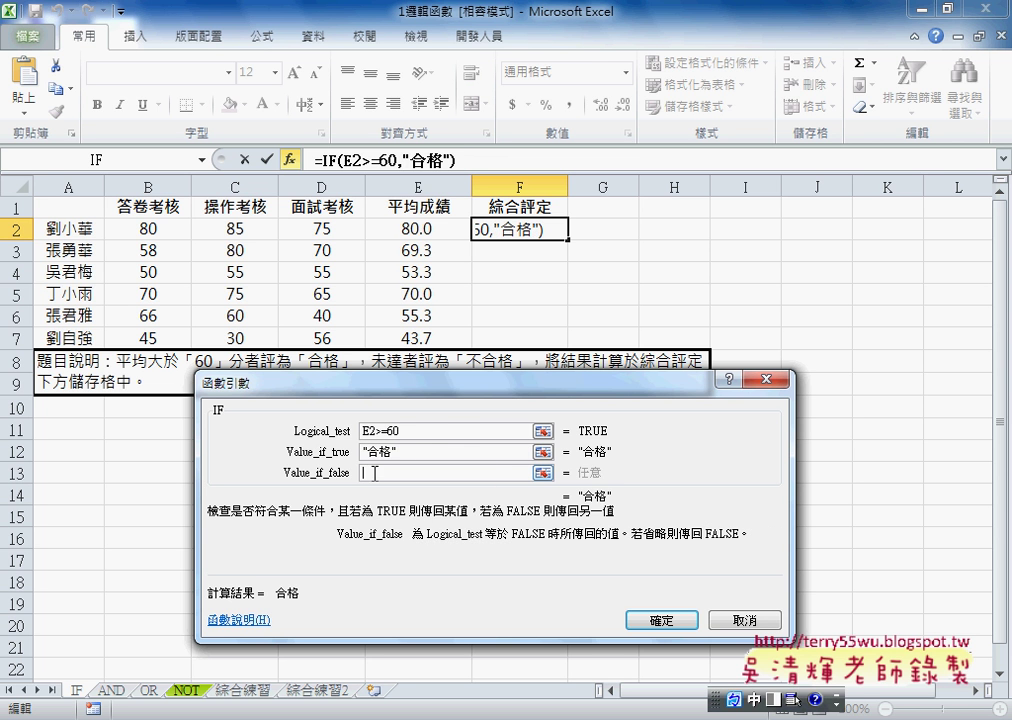
{"action": "right_click", "coordinate": [372, 473]}
{"action": "left_click", "coordinate": [405, 533]}
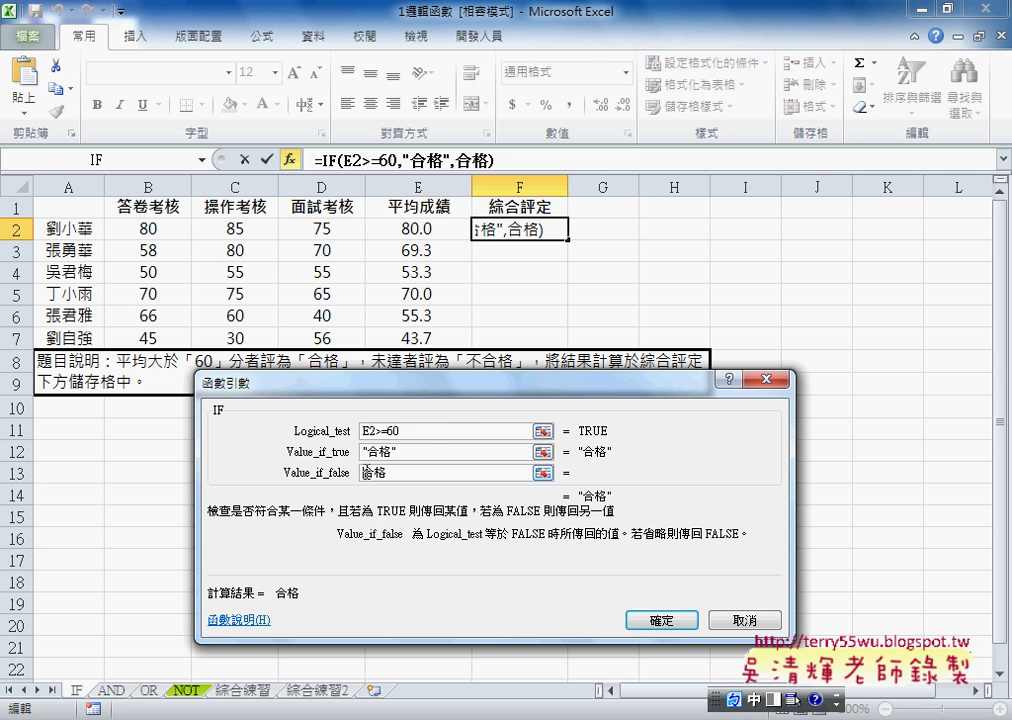
{"action": "type", "text": "不"}
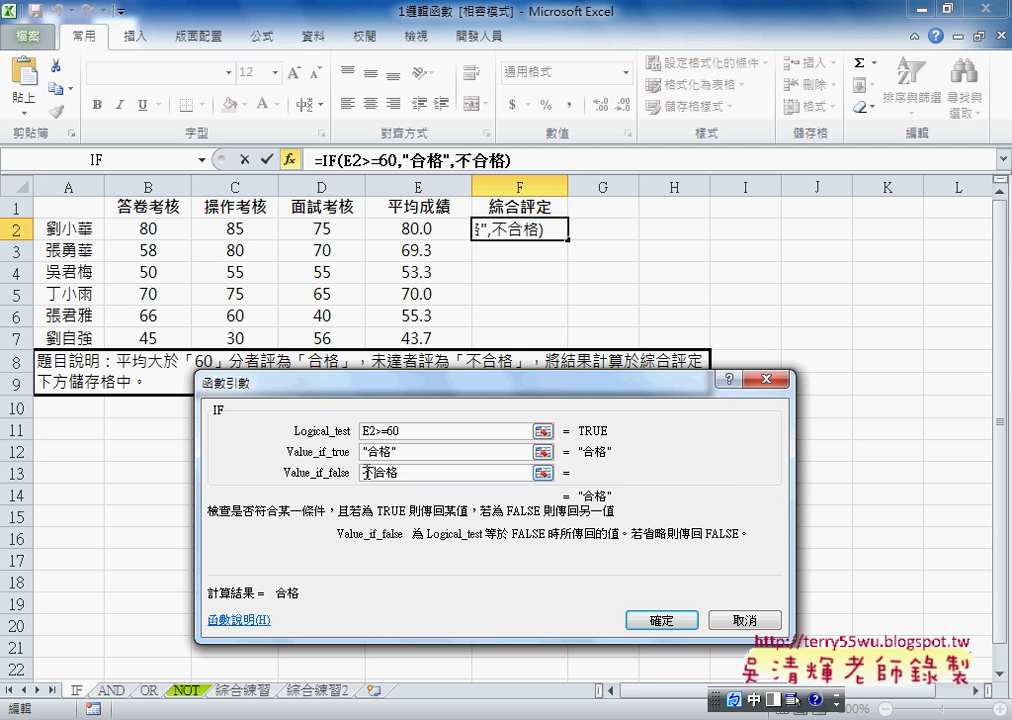
{"action": "key", "text": "shift+Tab"}
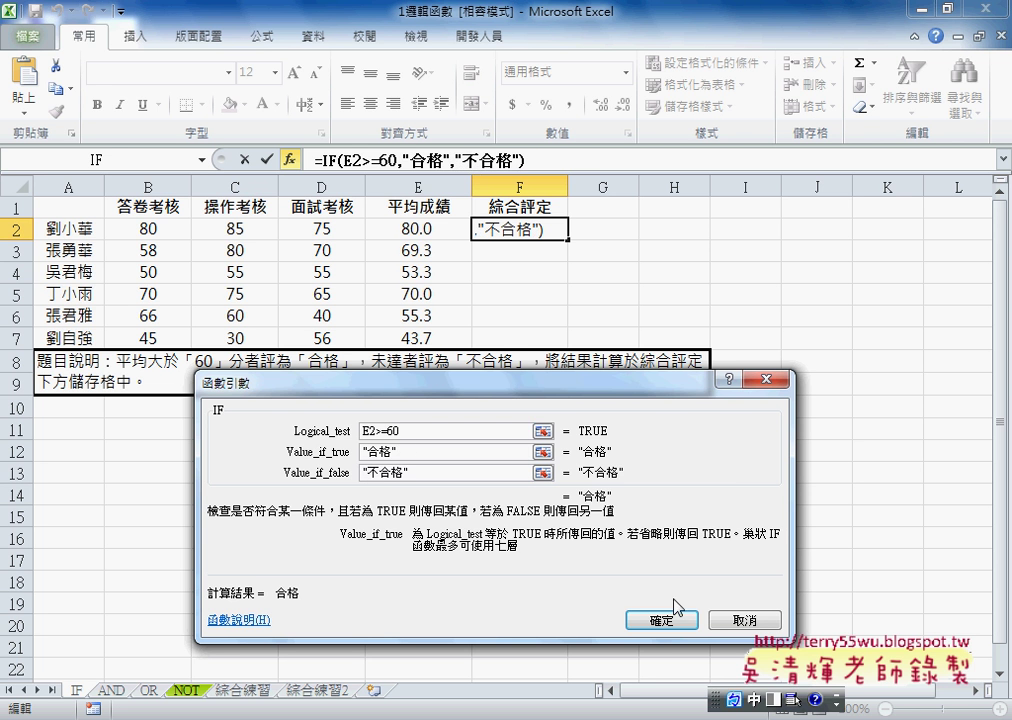
{"action": "left_click", "coordinate": [667, 628]}
{"action": "left_click_drag", "start_coordinate": [567, 240], "coordinate": [563, 342]}
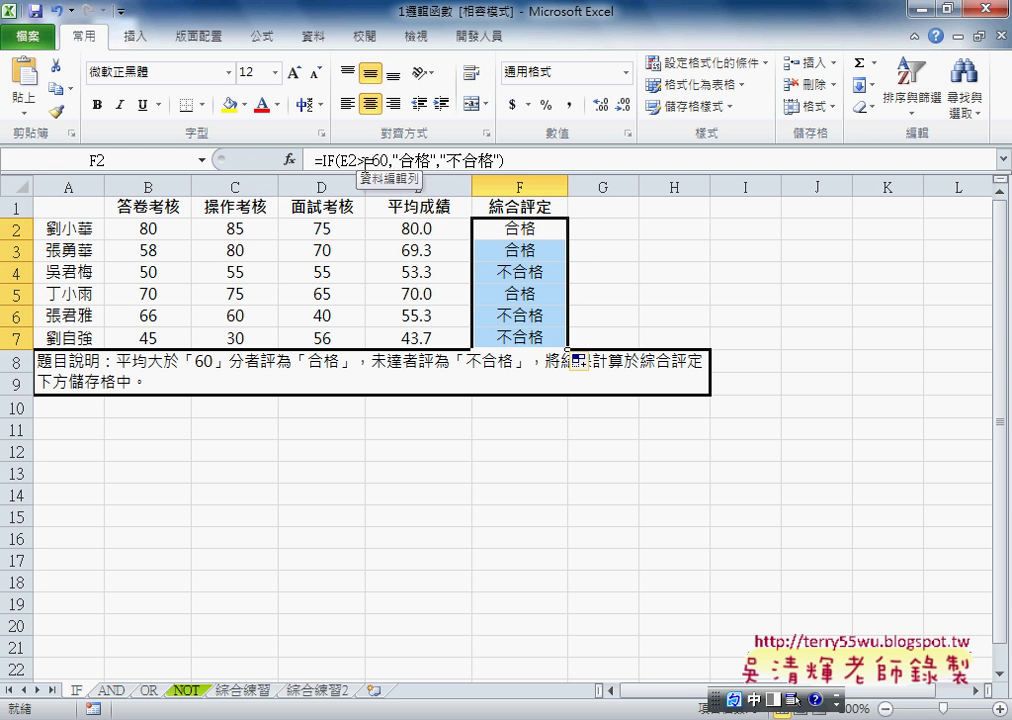
Type the header VBA in G1 and 自訂函數 in H1
{"action": "left_click", "coordinate": [626, 209]}
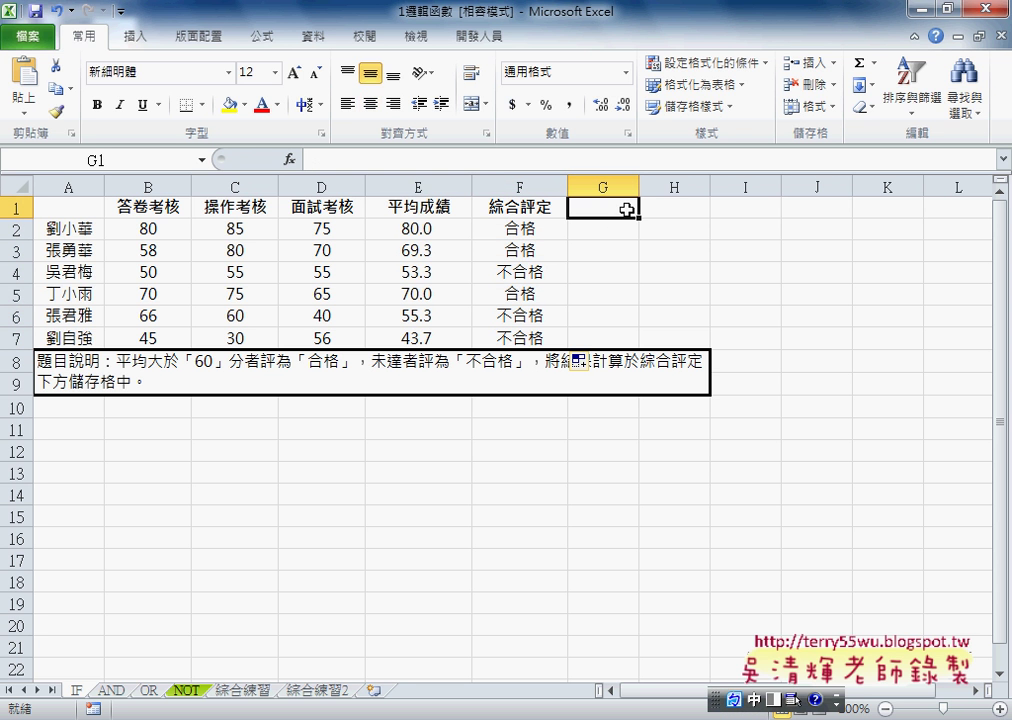
{"action": "type", "text": "VB"}
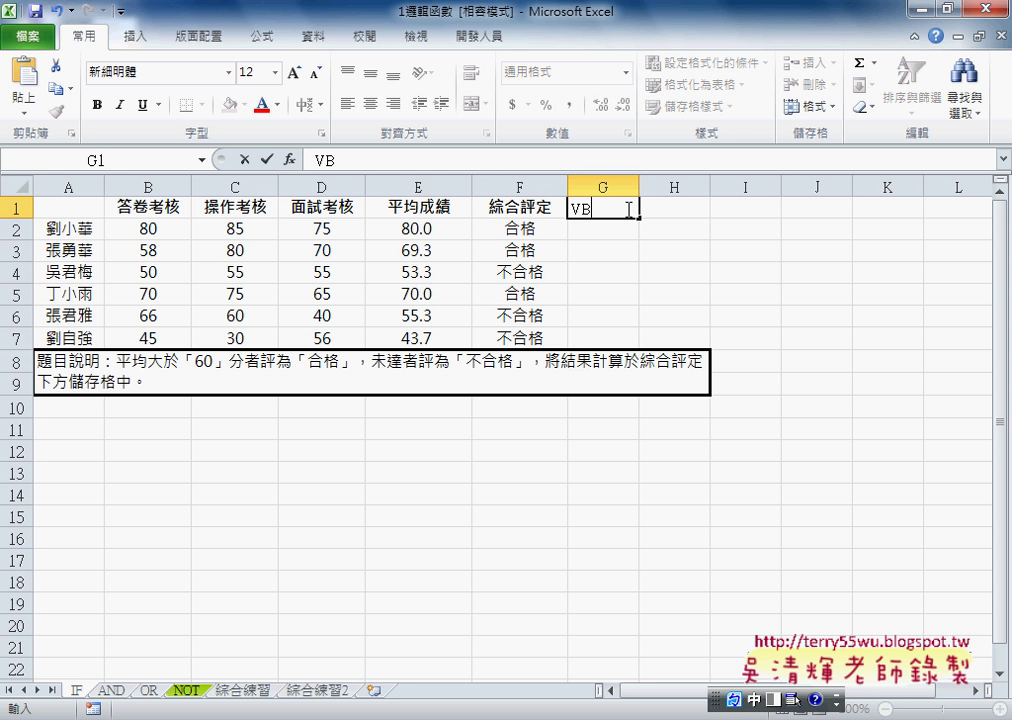
{"action": "type", "text": "A"}
{"action": "left_click", "coordinate": [592, 228]}
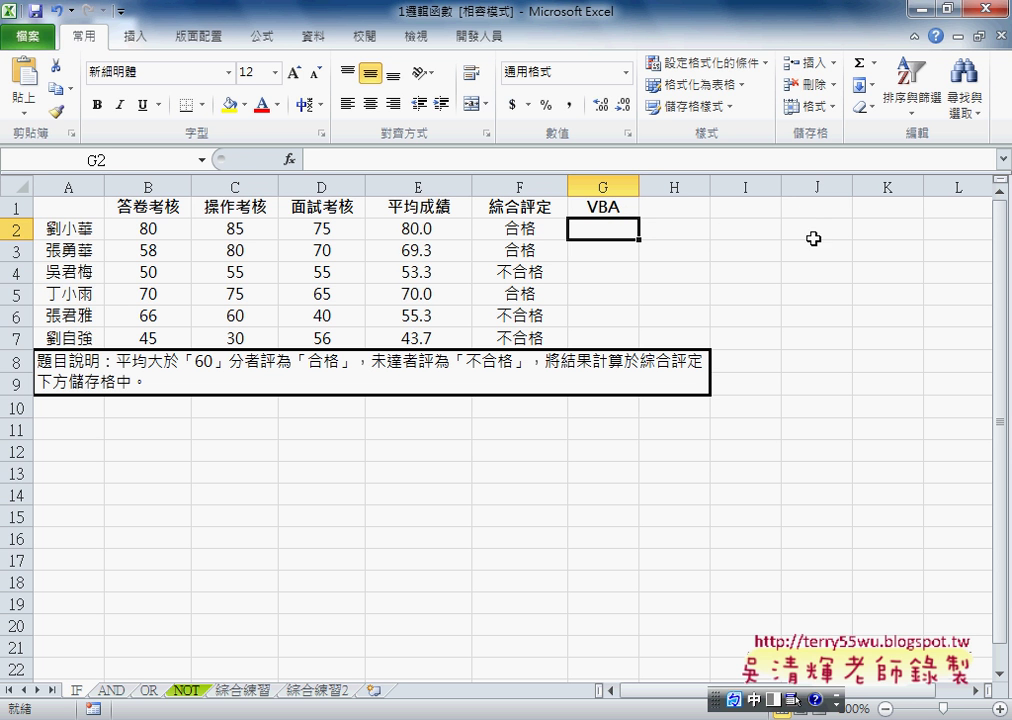
{"action": "left_click", "coordinate": [688, 211]}
{"action": "type", "text": "ㄗ"}
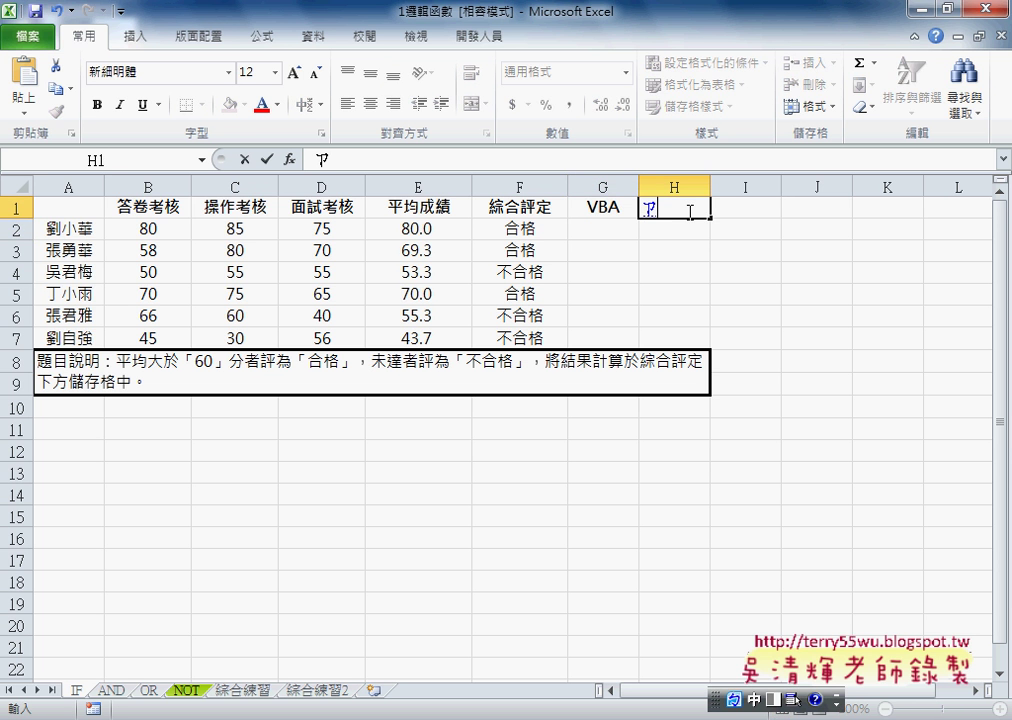
{"action": "type", "text": "ˋㄉㄧ"}
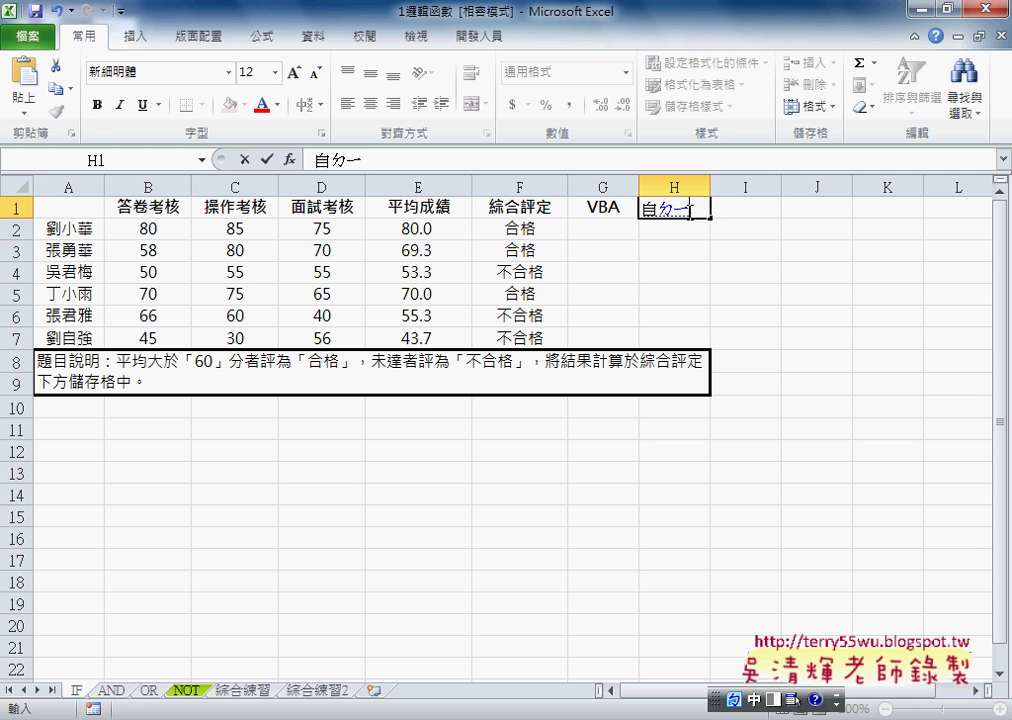
{"action": "type", "text": "ㄥˋㄏㄢ"}
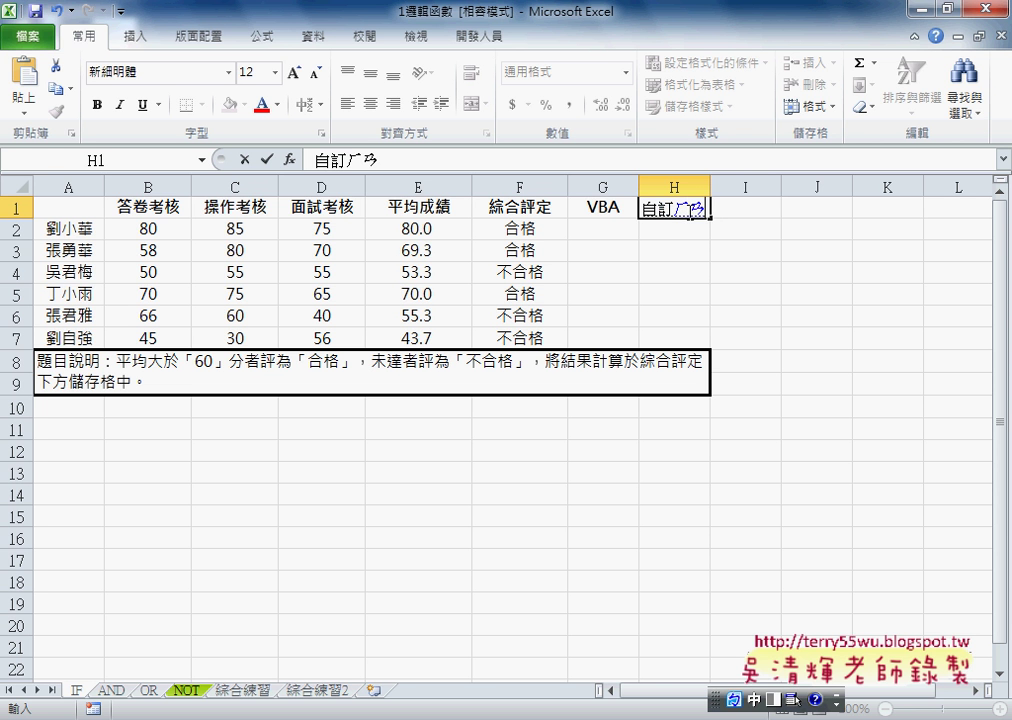
{"action": "type", "text": "ˊㄕㄨˋ"}
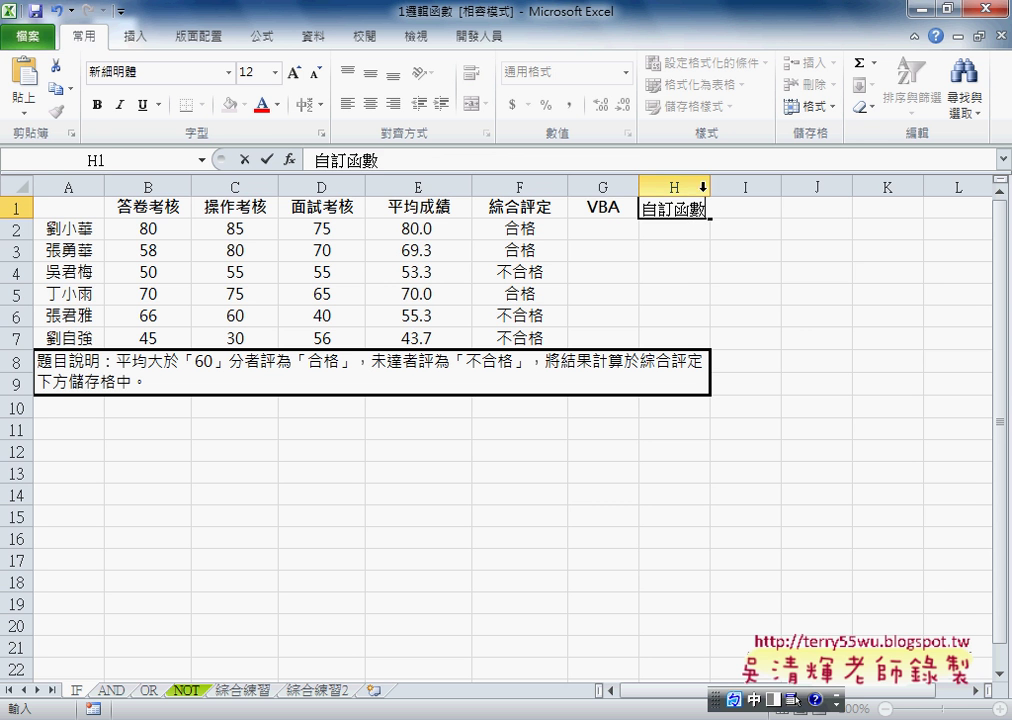
{"action": "left_click", "coordinate": [732, 250]}
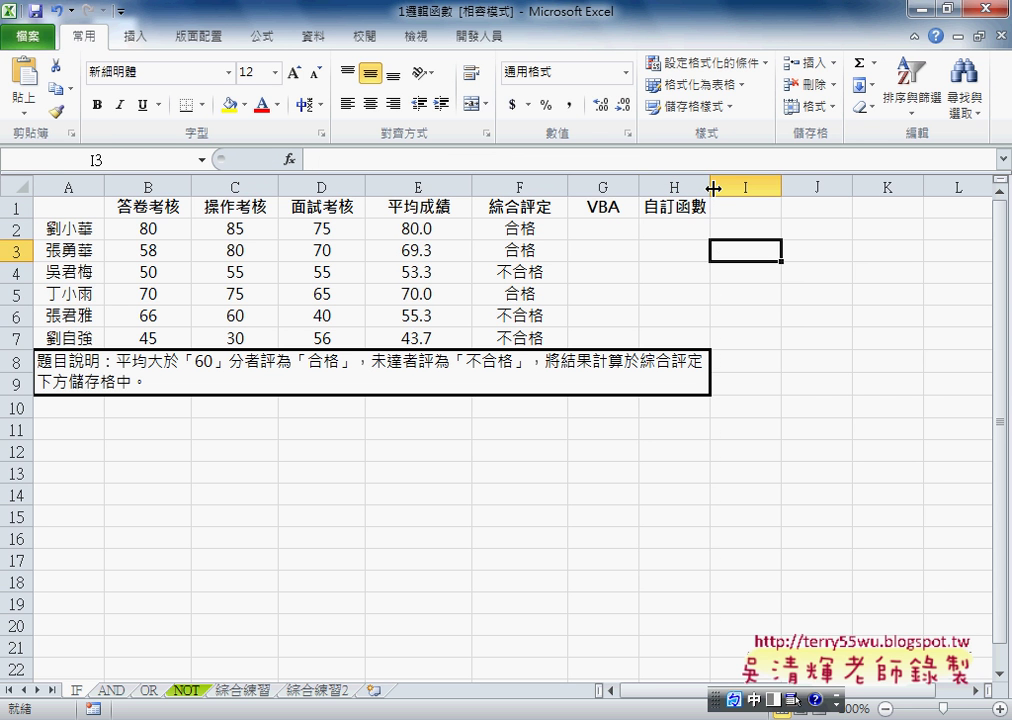
Widen column H to fit 自訂函數, then check cells F2, G2 and H2
{"action": "left_click_drag", "start_coordinate": [714, 190], "coordinate": [716, 190]}
{"action": "left_click", "coordinate": [540, 228]}
{"action": "left_click", "coordinate": [594, 228]}
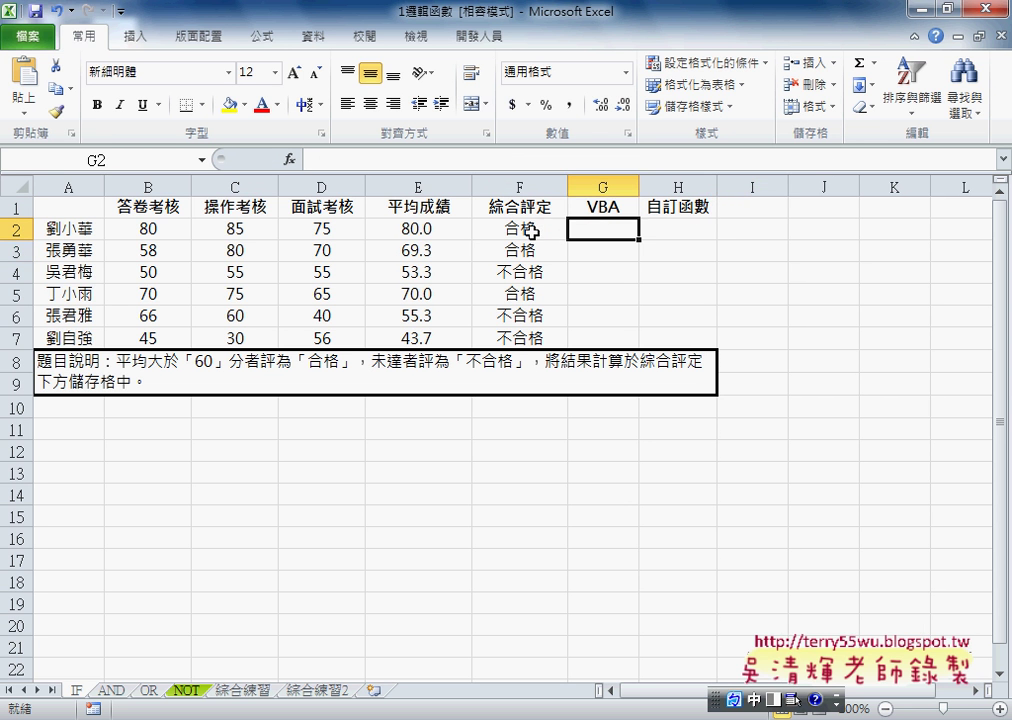
{"action": "left_click", "coordinate": [531, 230]}
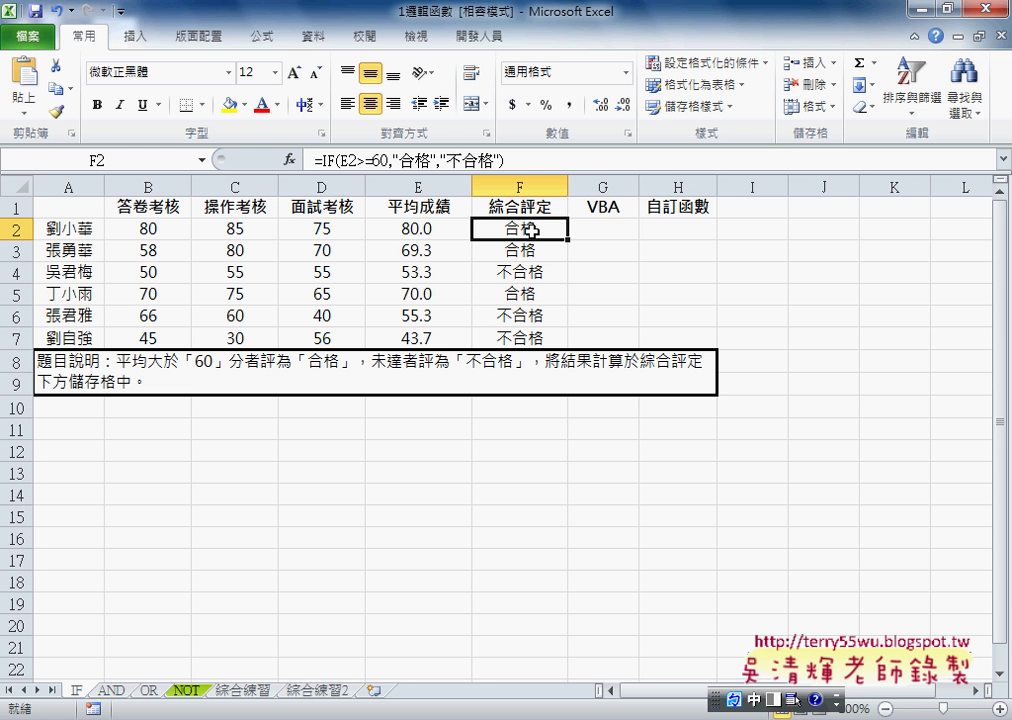
{"action": "left_click", "coordinate": [590, 227]}
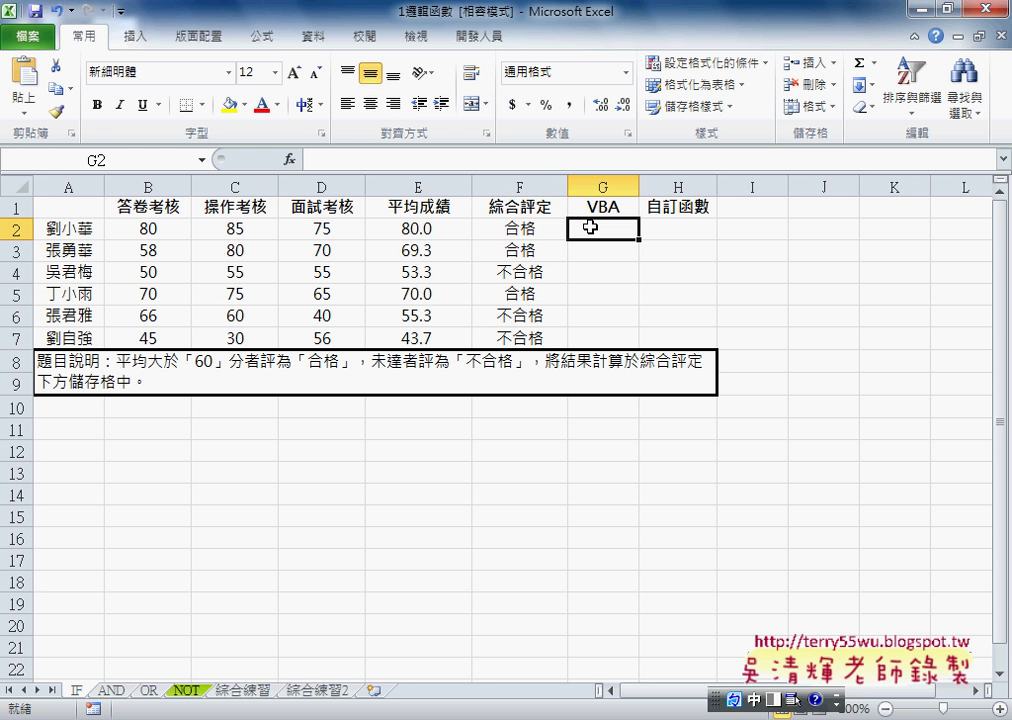
{"action": "left_click", "coordinate": [660, 230]}
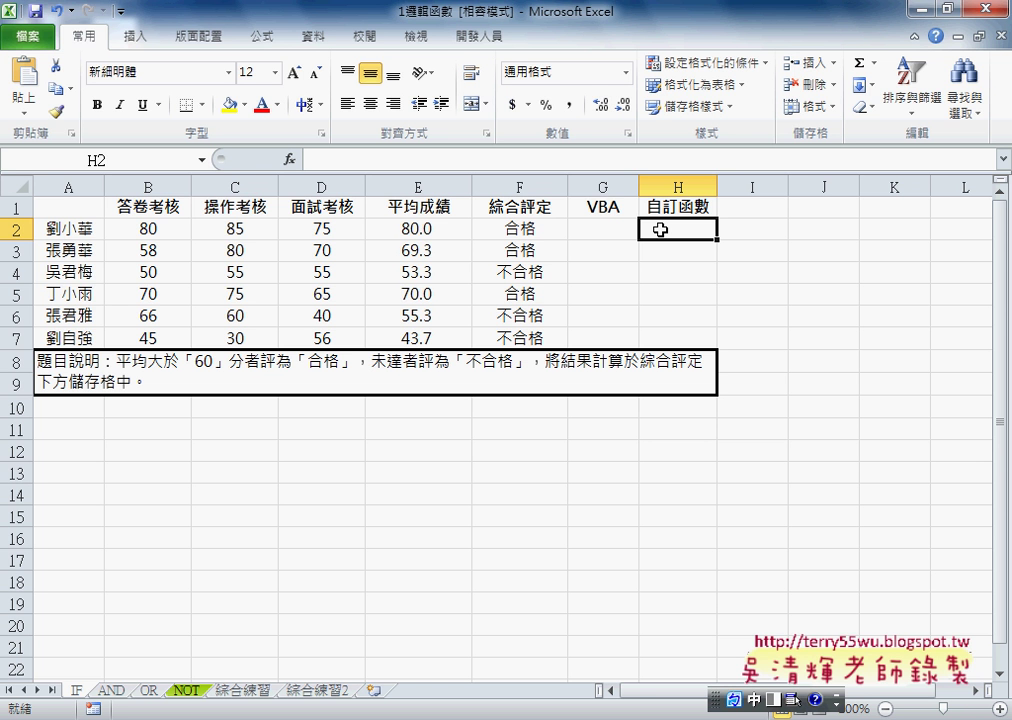